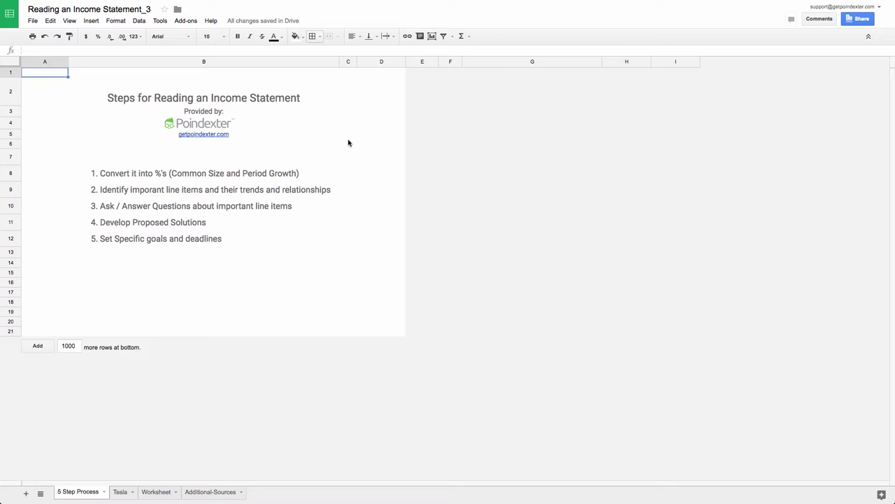
- Review each of the five steps in B8:B12, then open the Tesla income statement sheet
click(239, 173)
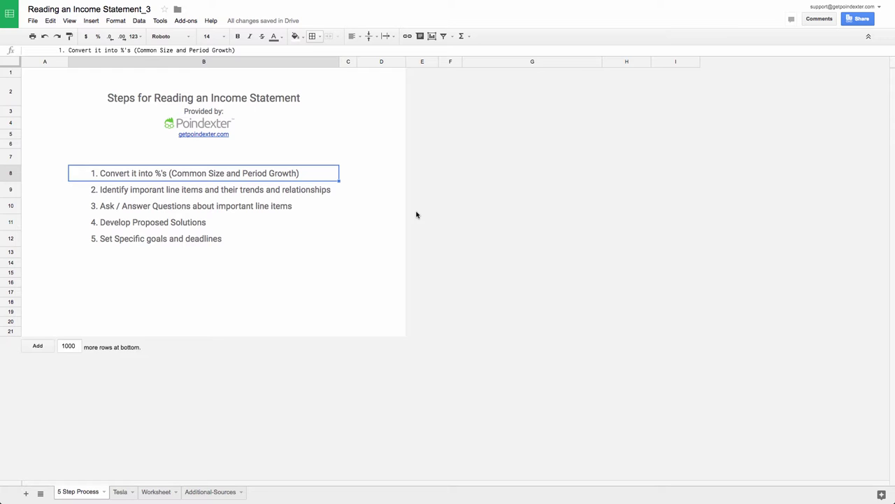
click(300, 188)
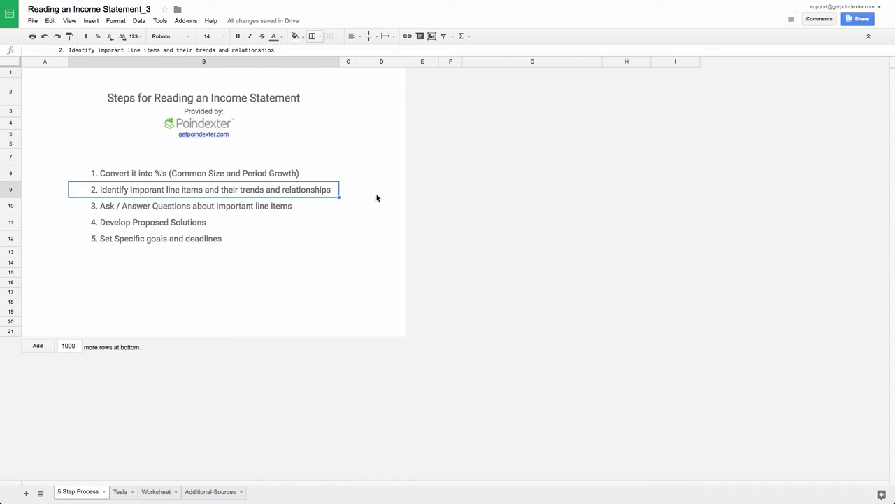
click(311, 206)
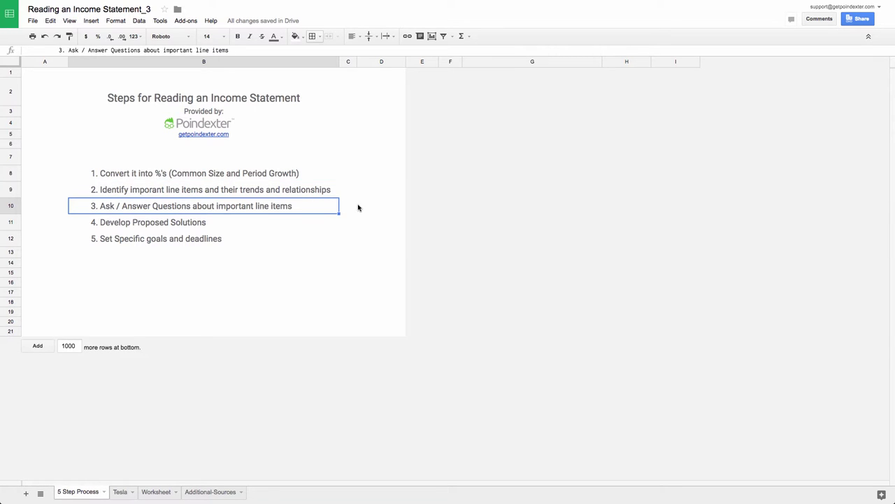
click(326, 224)
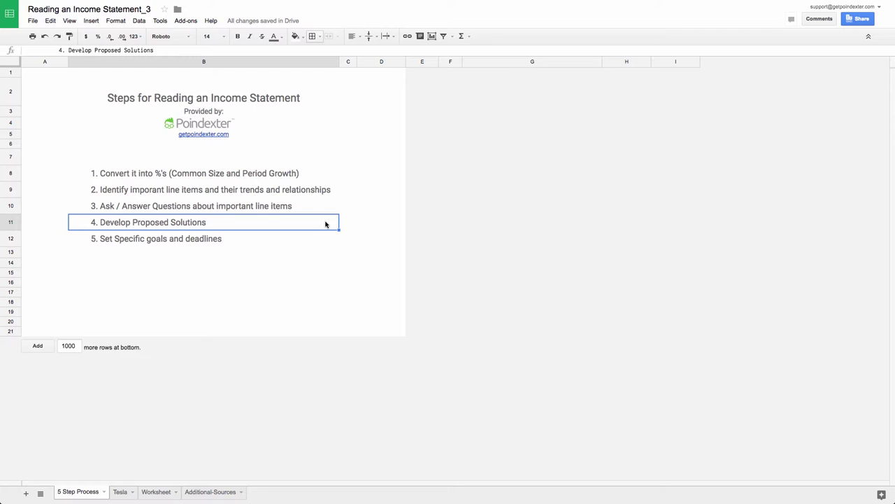
click(314, 239)
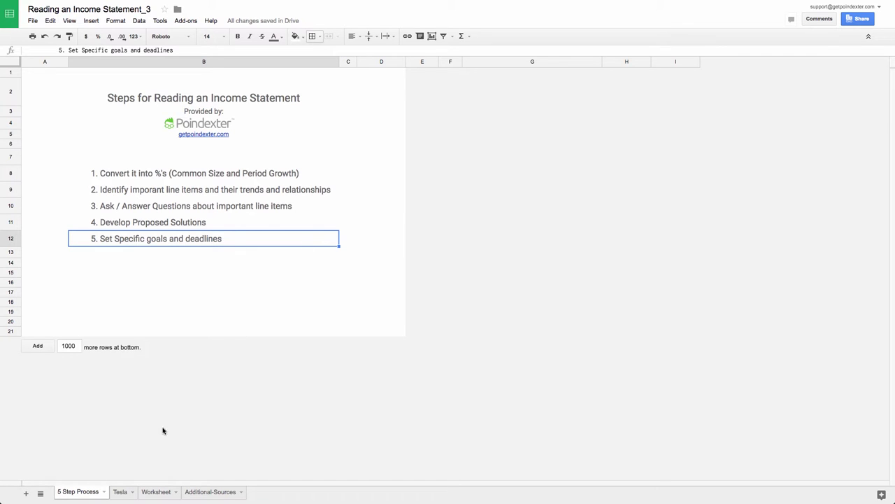
click(120, 492)
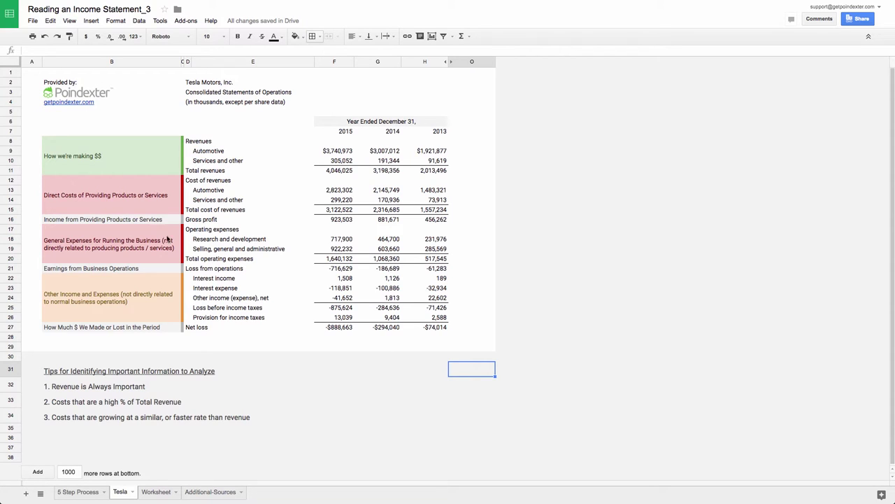
click(113, 167)
drag(179, 166, 476, 170)
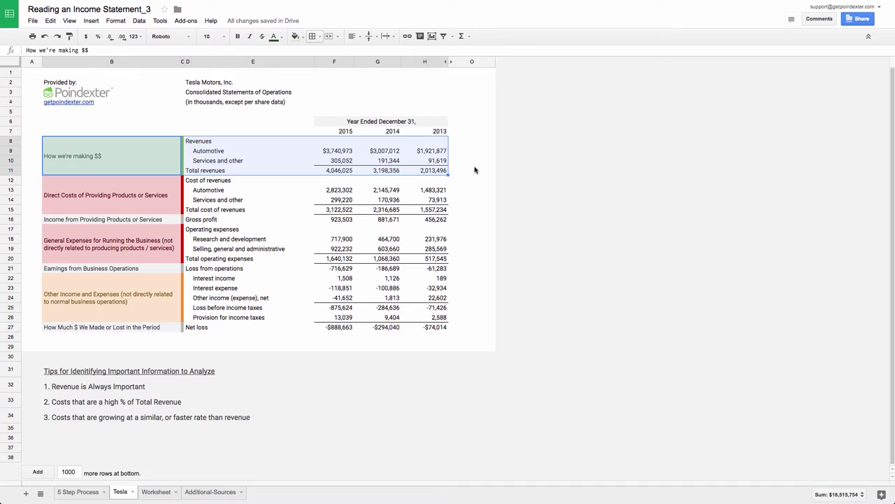
drag(126, 200, 433, 192)
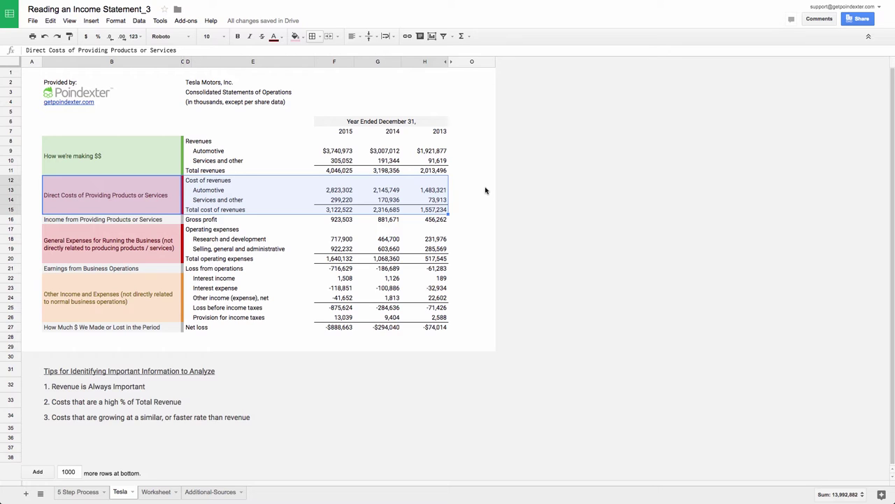
drag(99, 221, 417, 217)
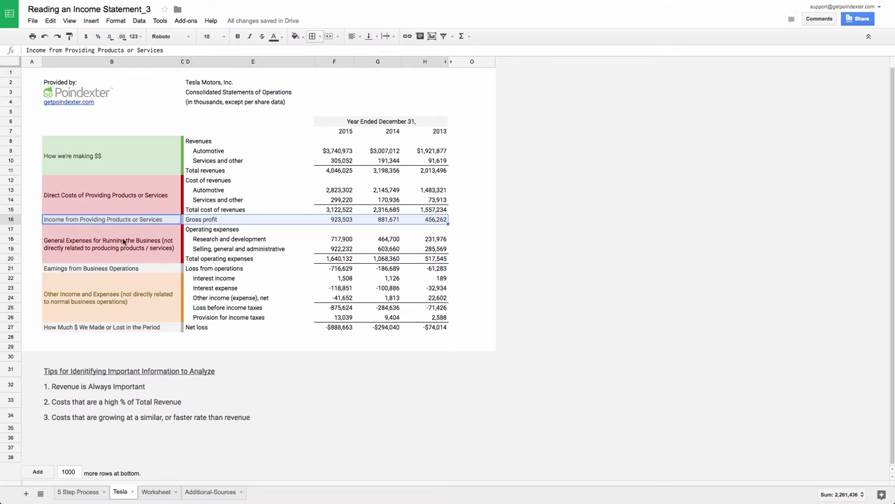
drag(129, 242, 429, 239)
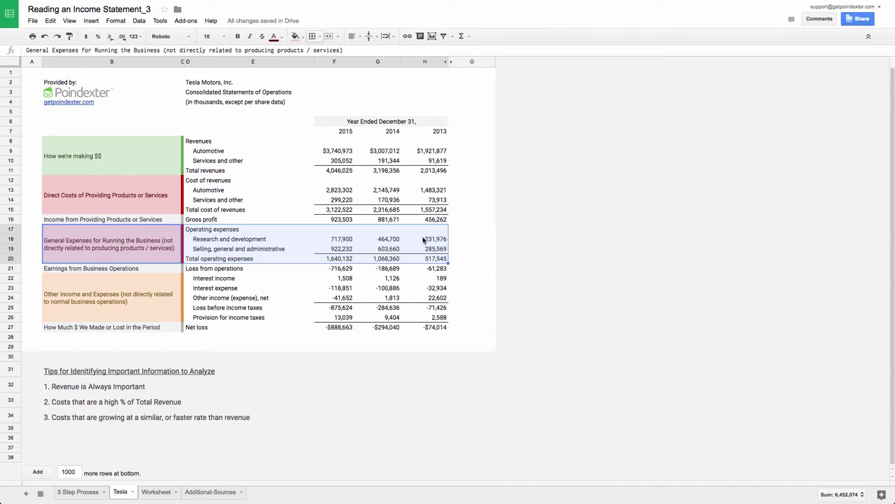
- Highlight the loss from operations, other income and expenses, and net loss rows in turn
drag(128, 266, 434, 268)
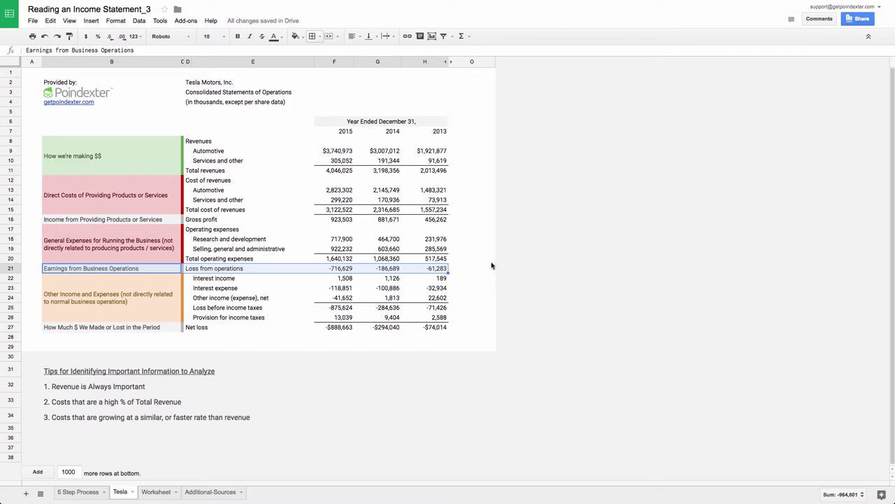
drag(438, 271, 345, 272)
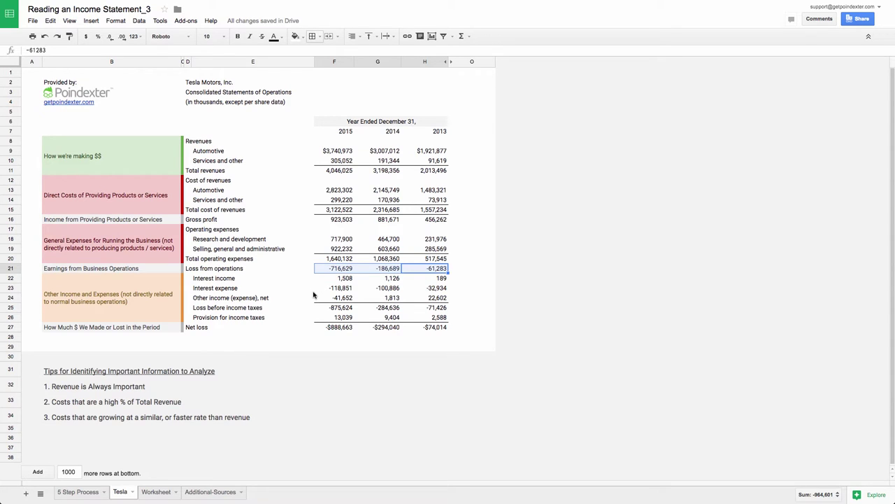
drag(141, 297, 414, 299)
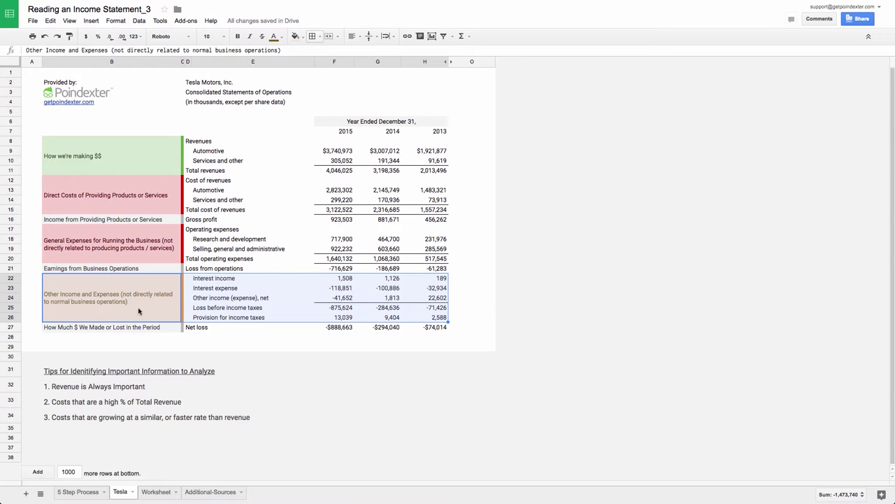
drag(125, 328, 427, 328)
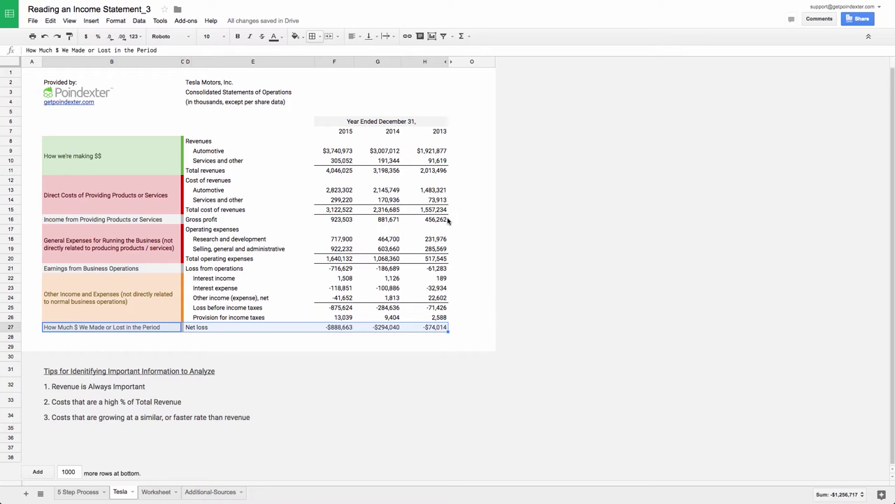
- Unhide the % of Revenue columns and enter the 2015 Automotive % of Revenue formula, locked to Total revenues
click(448, 64)
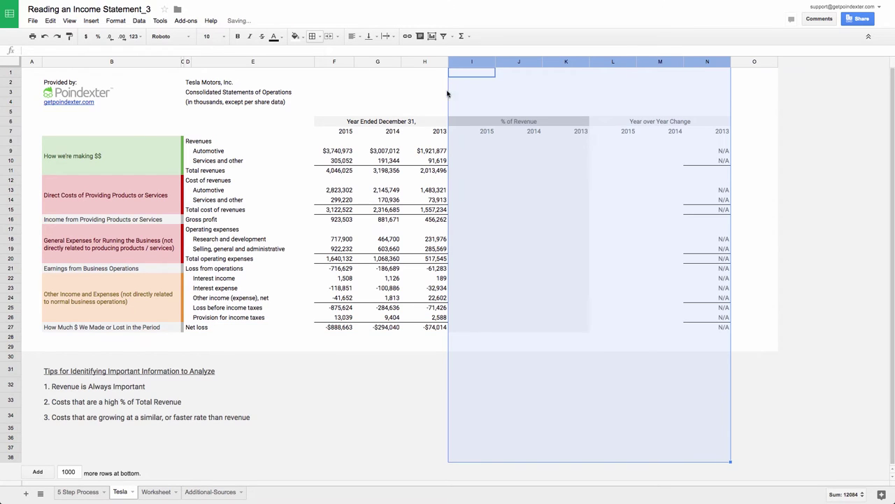
click(468, 156)
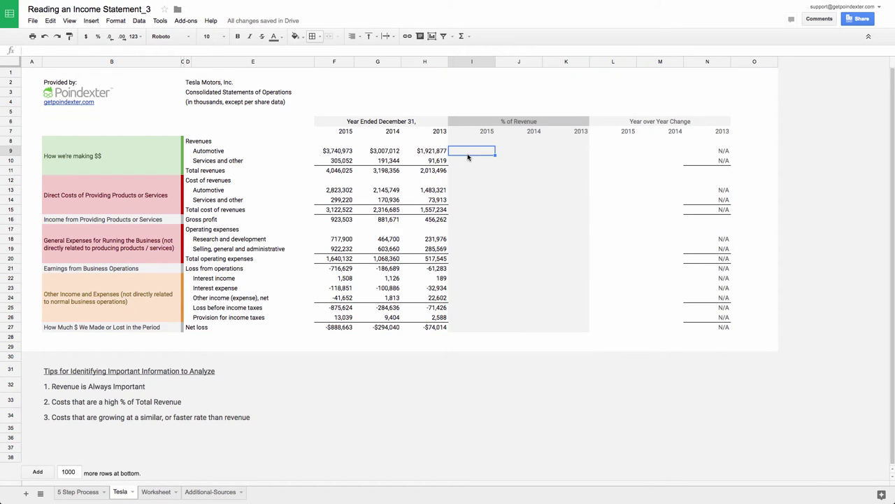
text(=)
click(334, 151)
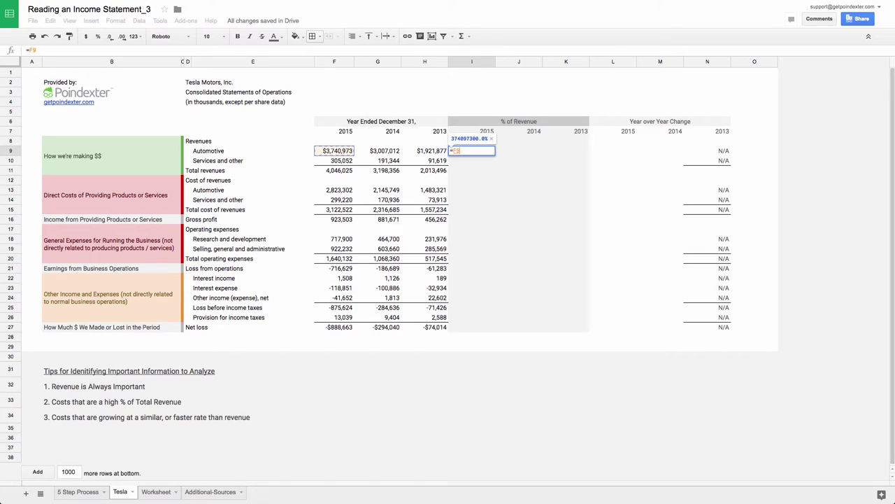
text(/)
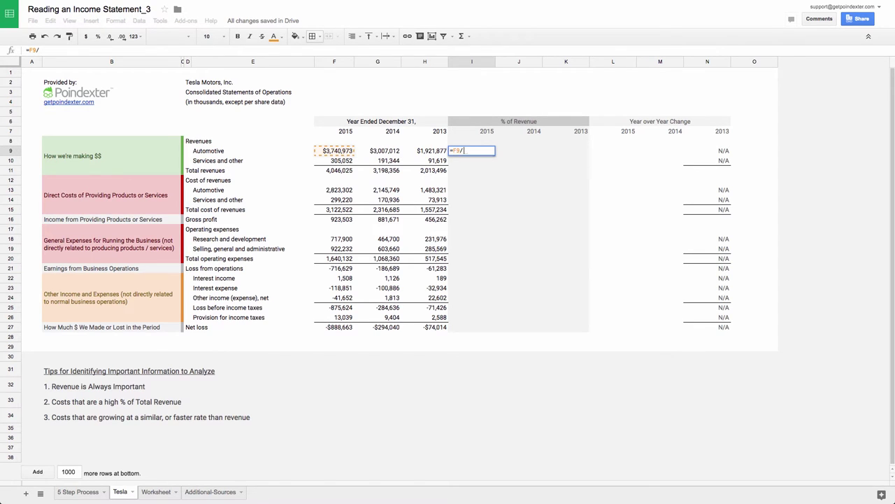
key(Down)
key(Down)
key(Left)
key(Left)
key(Left)
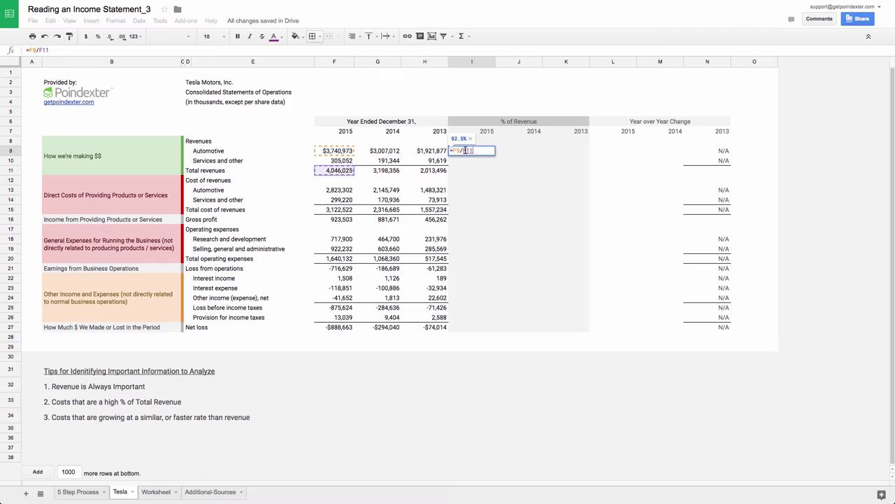
click(465, 150)
text($)
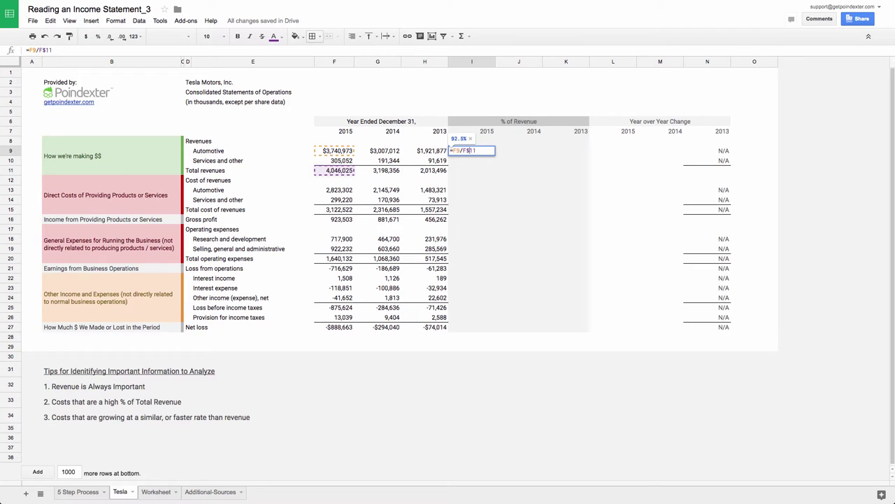
key(Return)
- Fill the % of Revenue formula across 2015–2013 for the revenue rows through Total revenues
key(shift+Right)
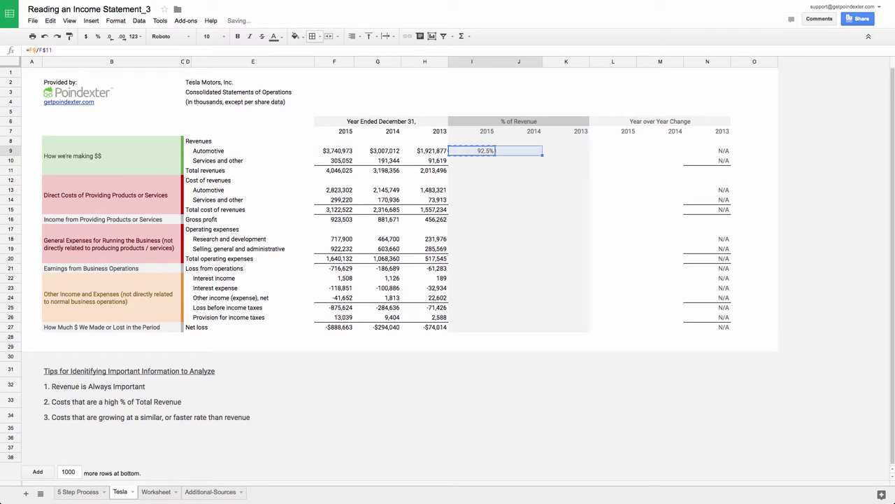
key(shift+Right)
key(ctrl+v)
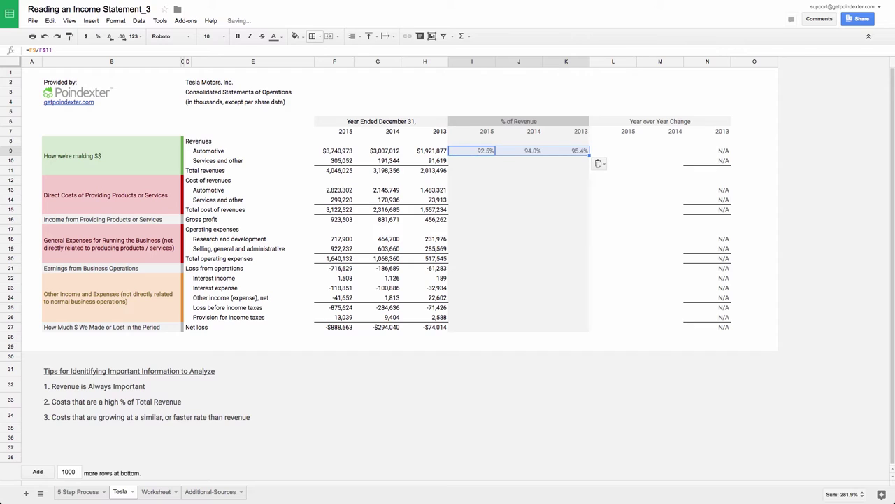
key(shift+Down)
key(shift+Down)
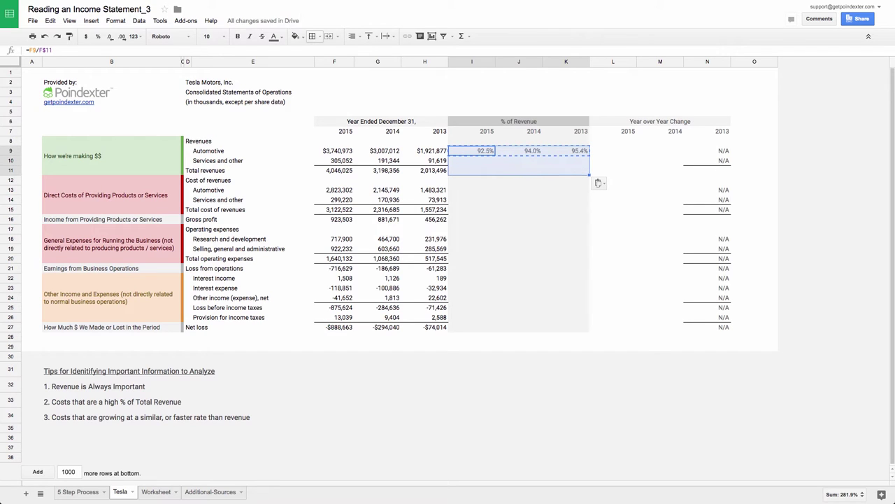
key(ctrl+v)
key(Down)
key(Down)
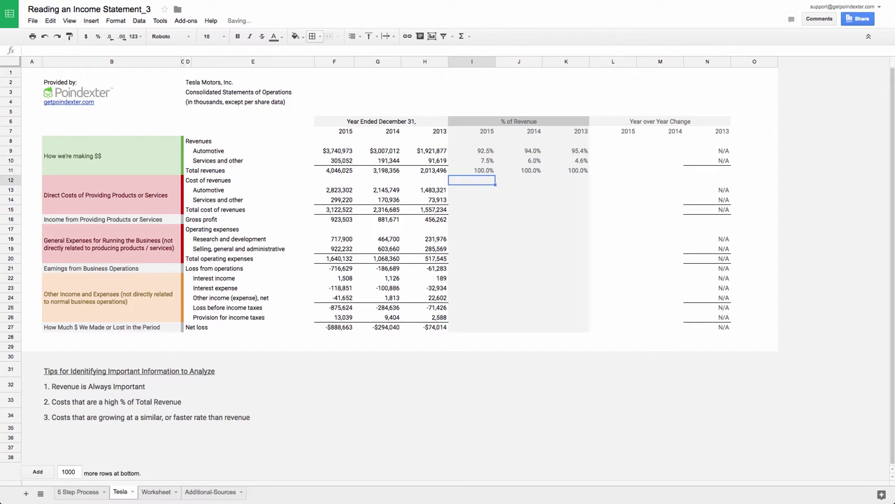
key(Up)
key(Up)
key(Down)
key(shift+Right)
key(shift+Right)
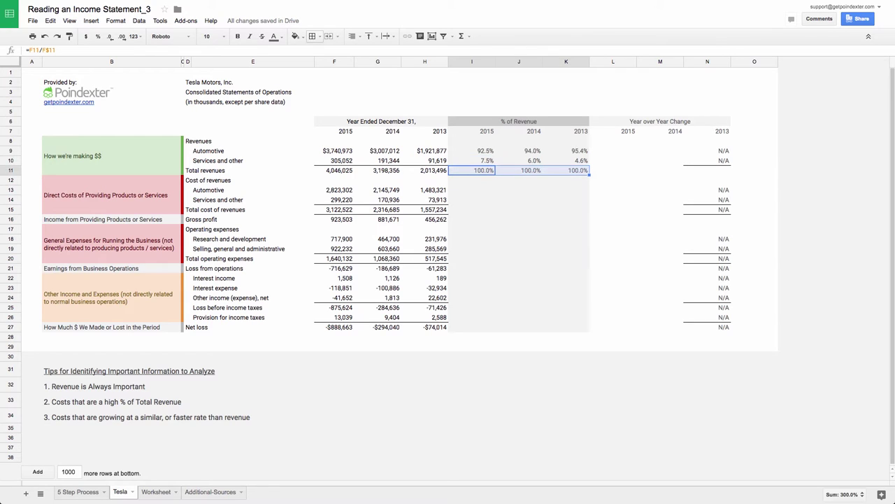
key(ctrl+c)
- Paste the % of Revenue formula into cost rows 13–16 and rows 18–27 down to Net loss
key(Down)
key(Down)
key(shift+Right)
key(shift+Right)
key(shift+Down)
key(shift+Down)
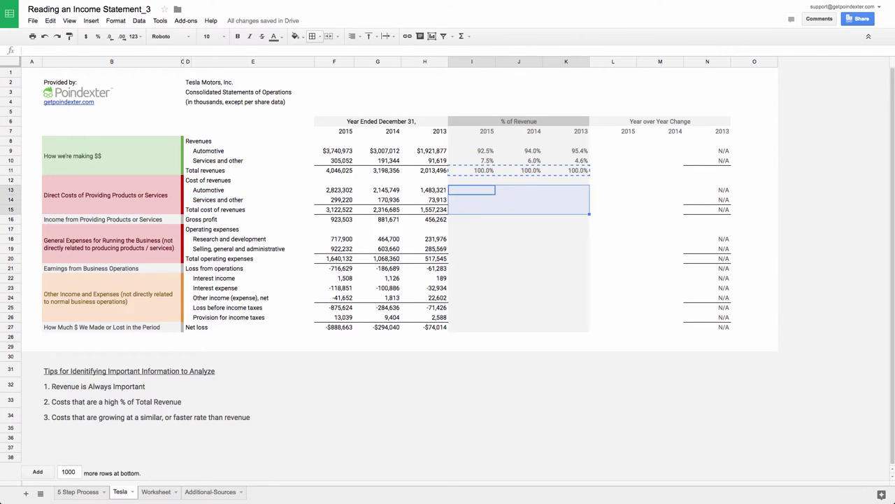
key(shift+Down)
key(ctrl+v)
key(Down)
key(Down)
key(Down)
key(Down)
key(Down)
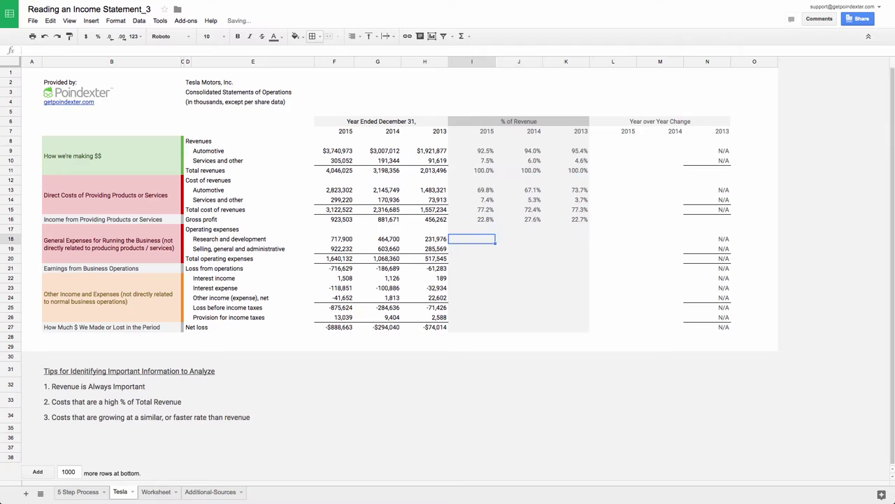
key(shift+Right)
key(shift+Right)
key(shift+Right)
key(shift+Left)
key(shift+Down)
key(shift+Down)
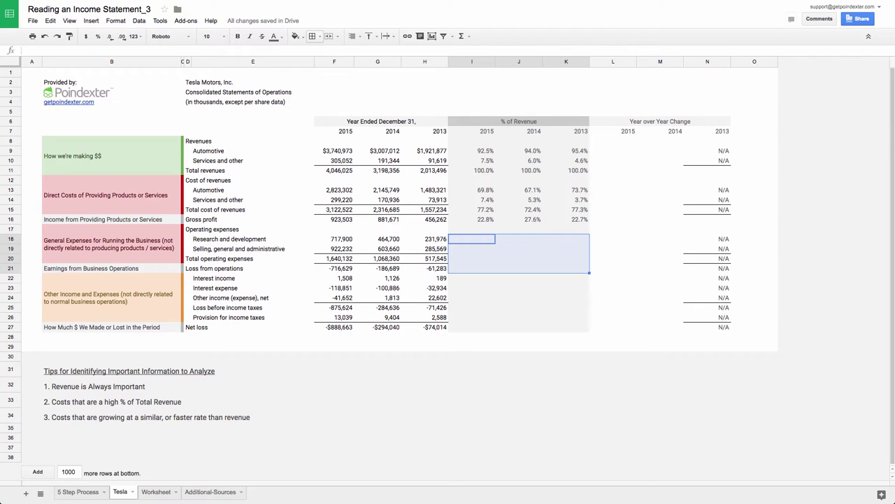
key(shift+Down)
key(shift+Down)
key(shift+Down)
key(shift+Down)
key(shift+Down)
key(shift+Down)
key(shift+Down)
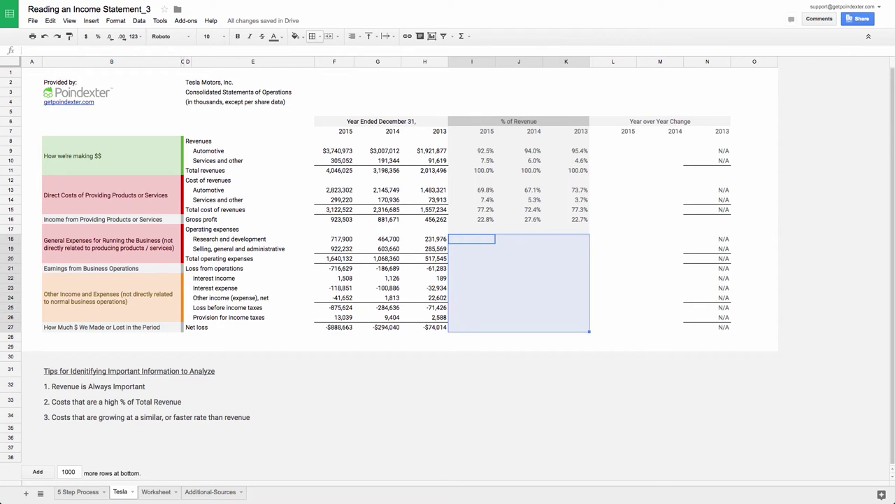
key(ctrl+v)
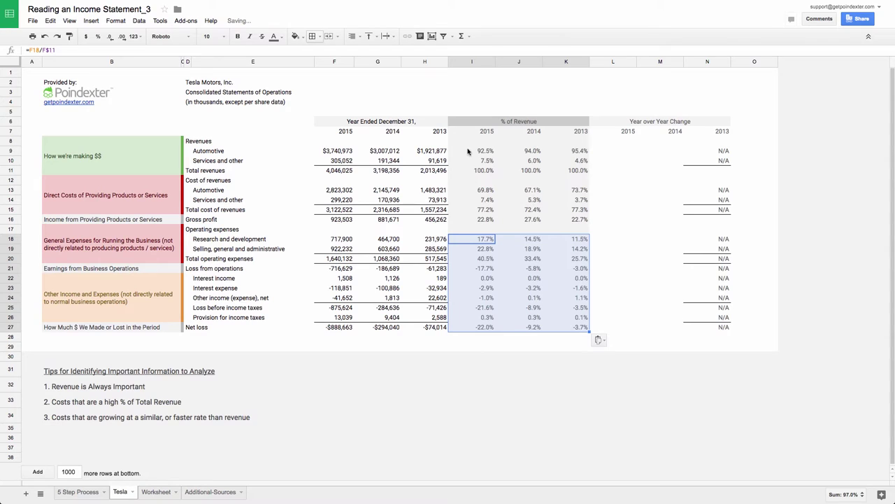
click(500, 365)
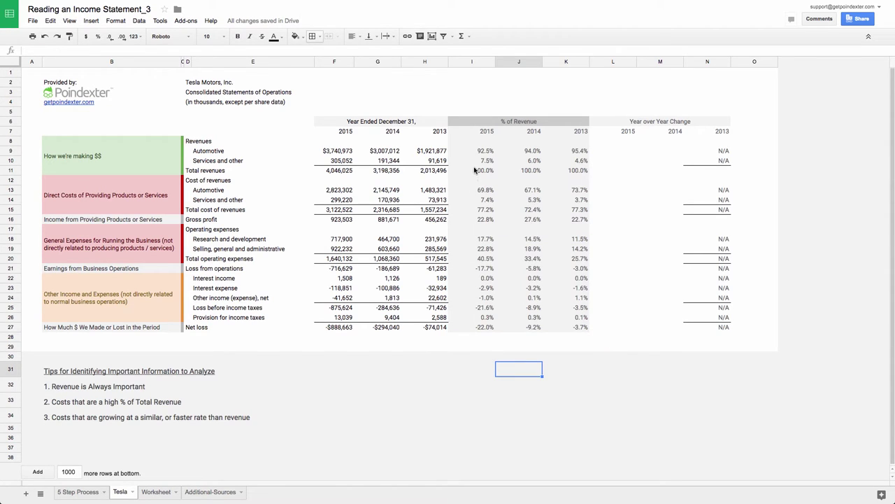
- Enter the 2014 Automotive revenue growth formula =G9/H9-1 in M9
click(674, 154)
text(=)
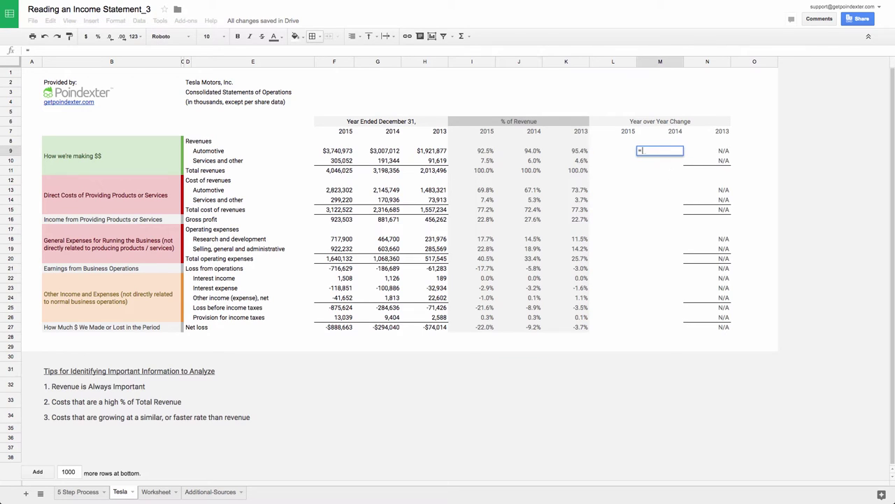
key(Left)
key(Left)
key(Left)
key(Left)
key(Left)
key(Left)
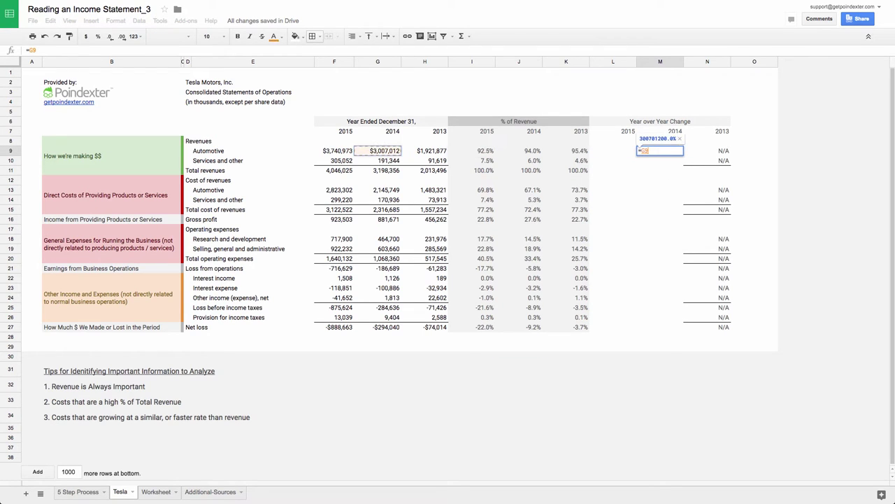
text(/)
key(Left)
key(Left)
key(Left)
key(Left)
key(Left)
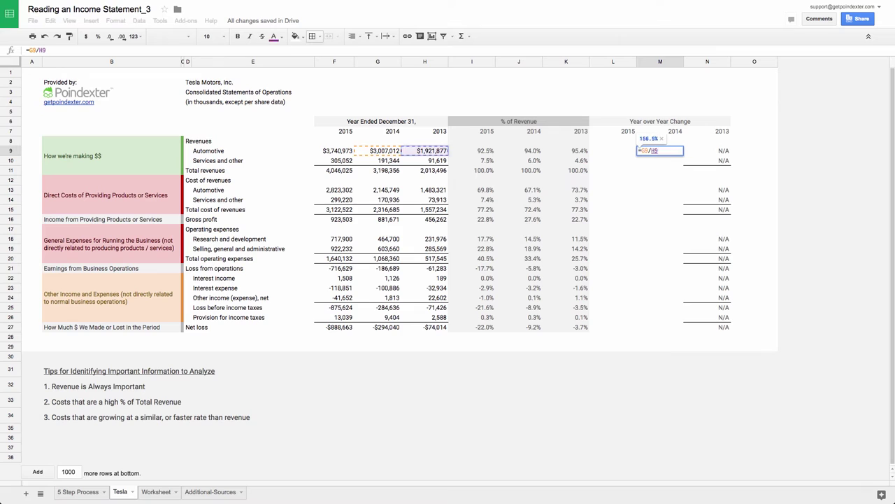
text(-1)
key(Return)
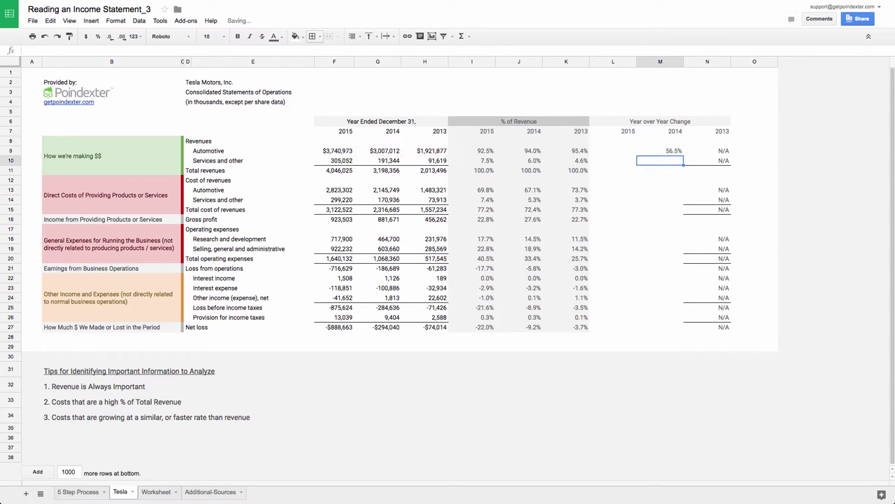
- Copy the YoY formula into L9:M11 for the revenue rows
click(660, 150)
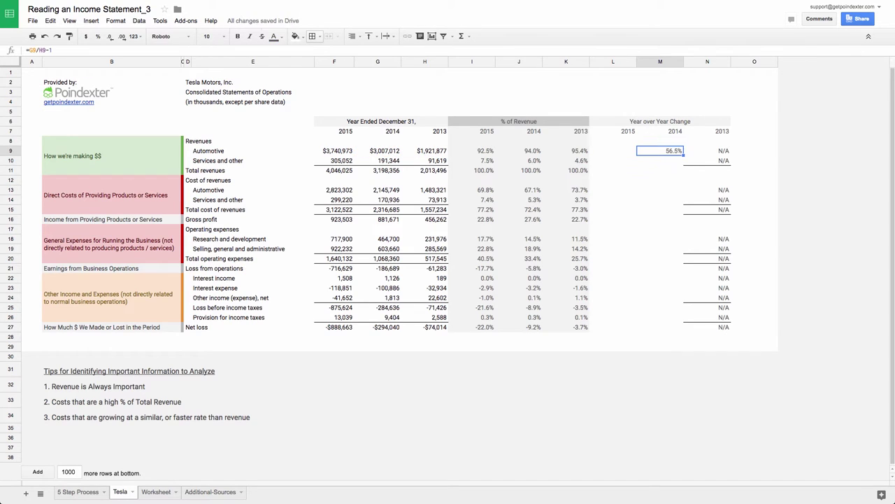
key(shift+Left)
key(ctrl+v)
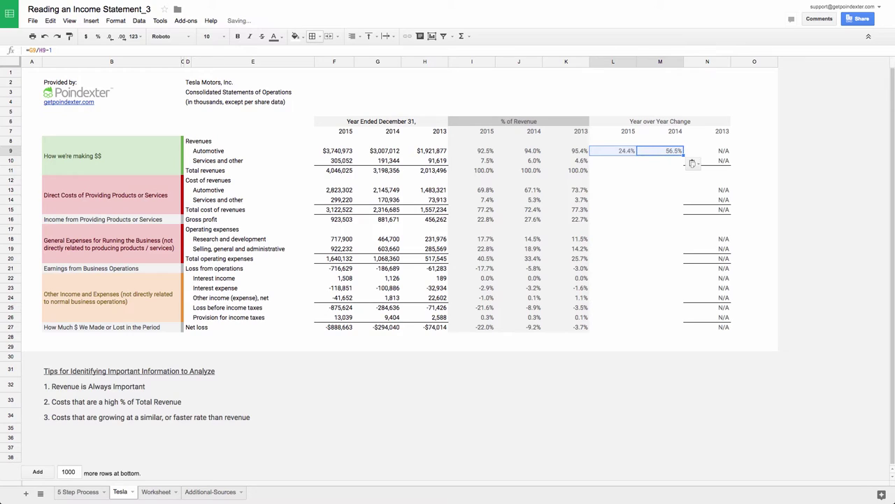
key(shift+Down)
key(shift+Down)
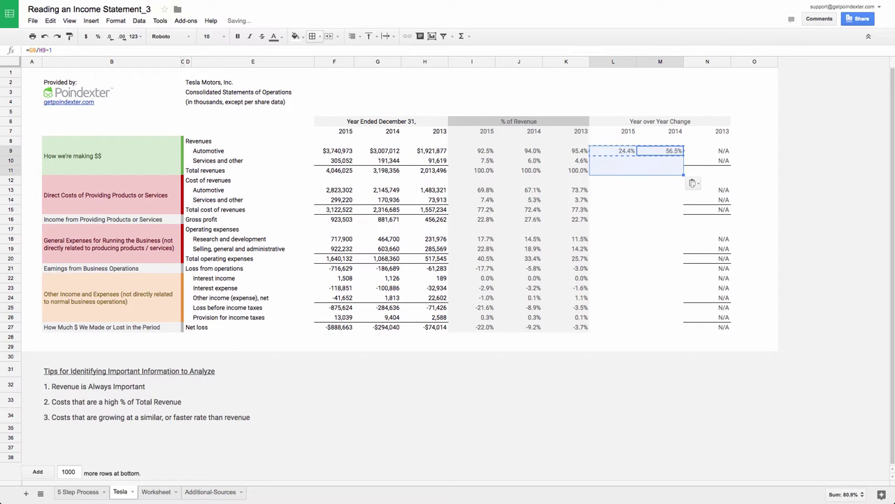
key(ctrl+v)
- Paste the YoY formula into L13:M16, the cost rows down to Gross profit
key(Down)
key(Down)
key(Down)
key(Down)
key(shift+Down)
key(shift+Down)
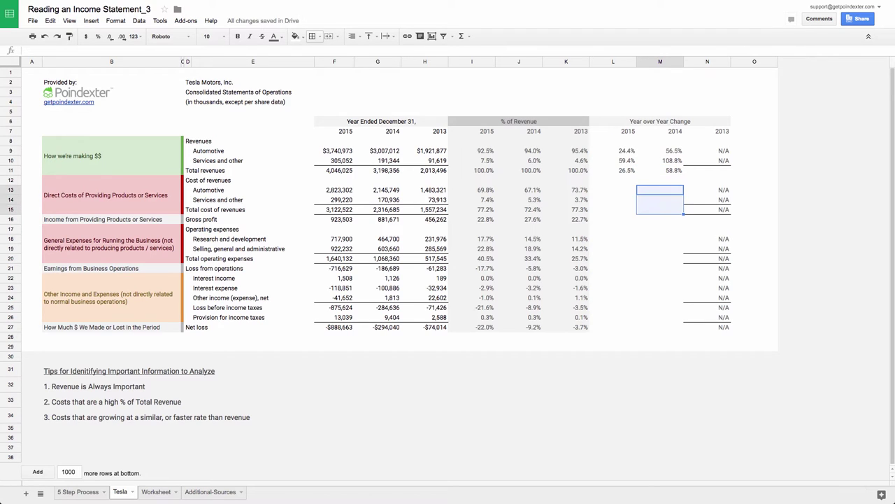
key(shift+Down)
key(shift+Left)
key(shift+Left)
key(shift+Right)
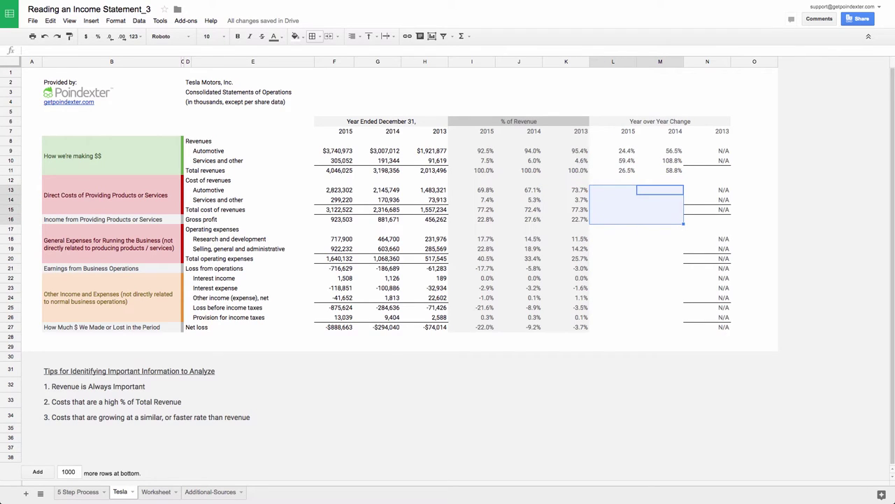
key(shift+Up)
key(shift+Up)
key(shift+Up)
key(ctrl+v)
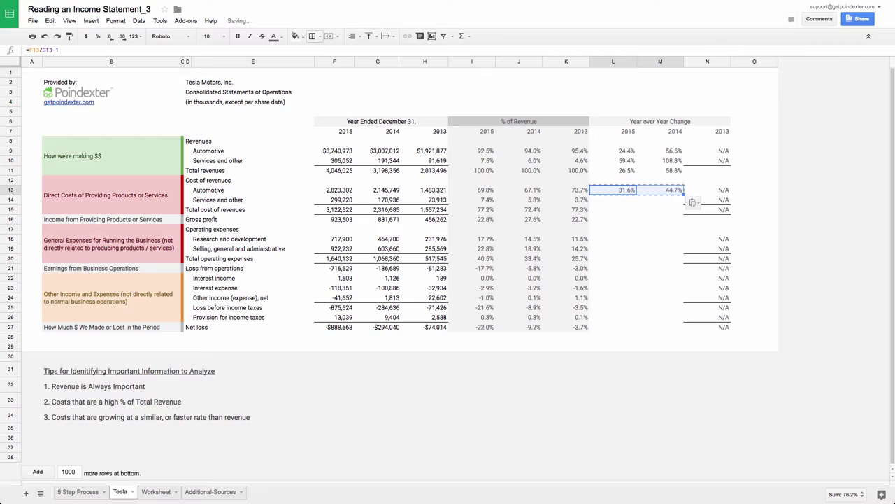
key(shift+Down)
key(shift+Down)
key(shift+Down)
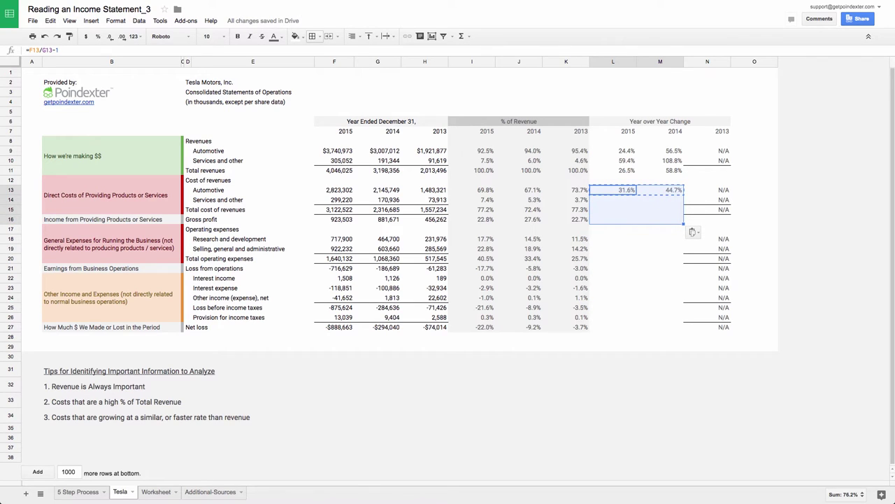
key(ctrl+v)
- Paste the YoY formula into L18:M27 down to Net loss and check the R&D growth formula
key(Down)
key(Down)
key(Down)
key(Down)
key(Down)
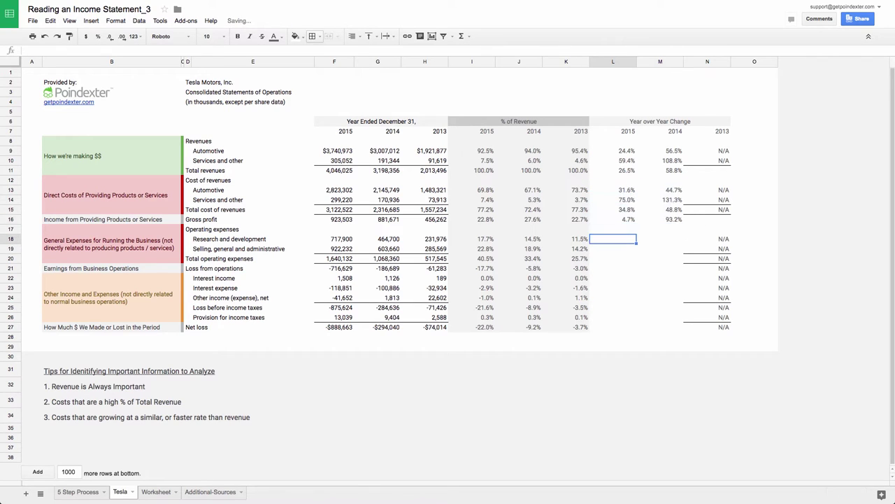
key(Right)
key(shift+Left)
key(shift+Down)
key(shift+Down)
key(shift+Down)
key(shift+Down)
key(shift+Down)
key(shift+Down)
key(shift+Down)
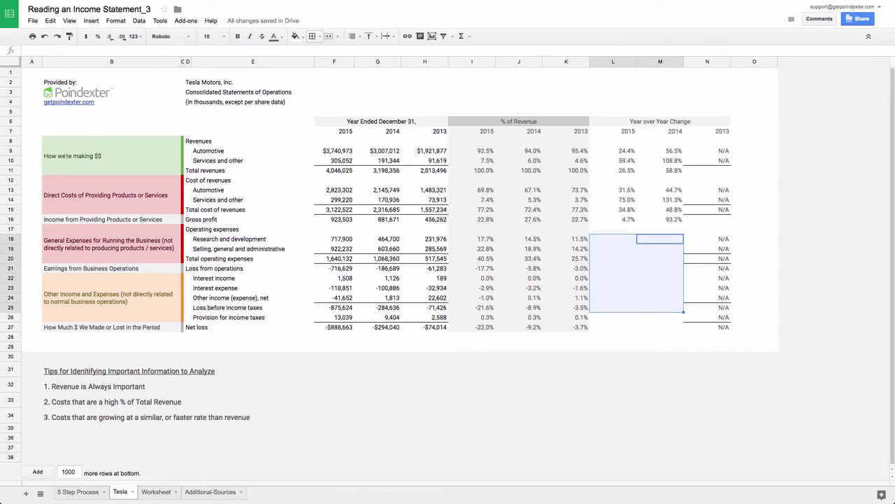
key(shift+Down)
key(shift+Down)
key(ctrl+v)
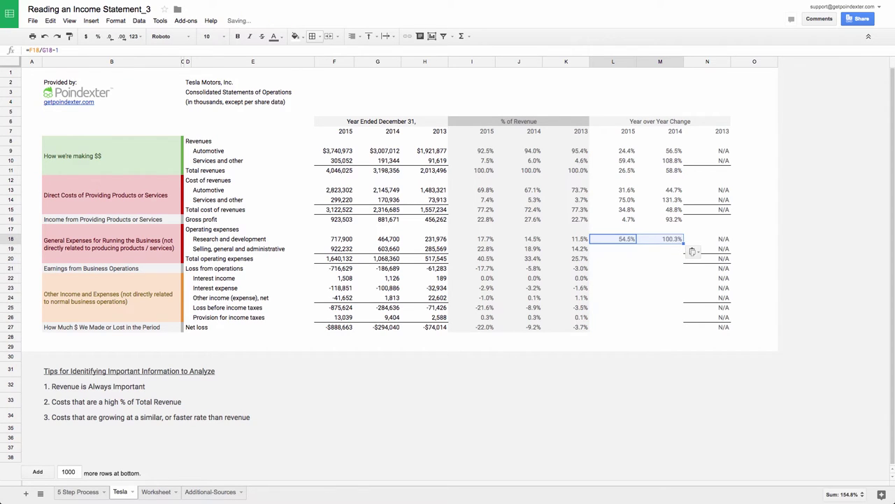
key(shift+Down)
key(shift+Down)
key(shift+Down)
key(shift+Down)
key(shift+Down)
key(shift+Down)
key(shift+Down)
key(shift+Down)
key(shift+Down)
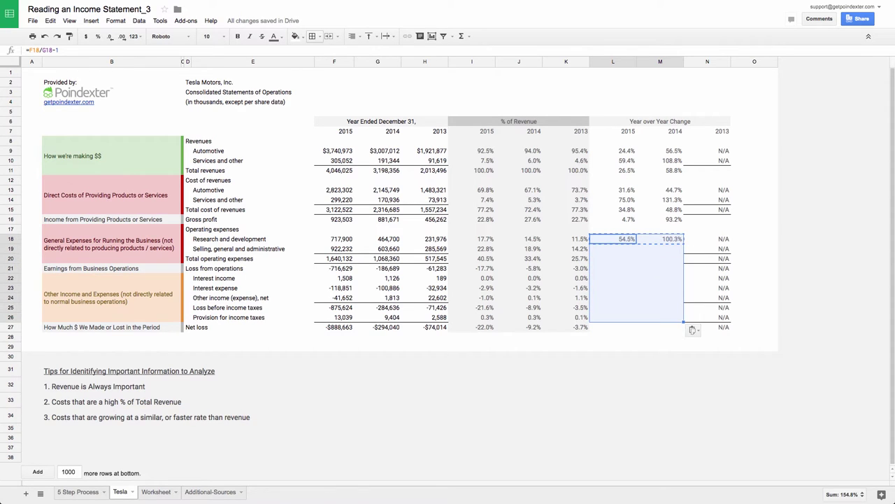
key(ctrl+v)
click(595, 338)
double_click(633, 239)
- Add top borders across I:M to the Total revenues, cost, Gross profit, operating, pre-tax and Net loss rows
key(Return)
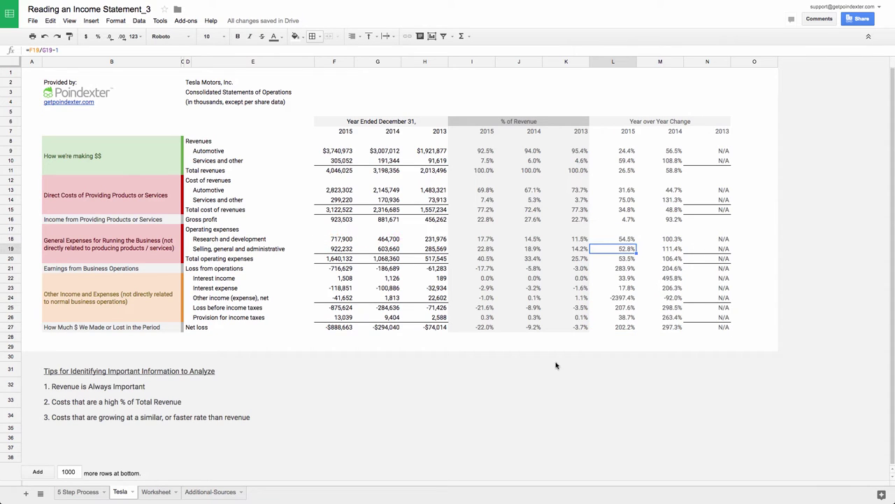
click(640, 366)
drag(673, 170, 613, 171)
drag(515, 171, 468, 170)
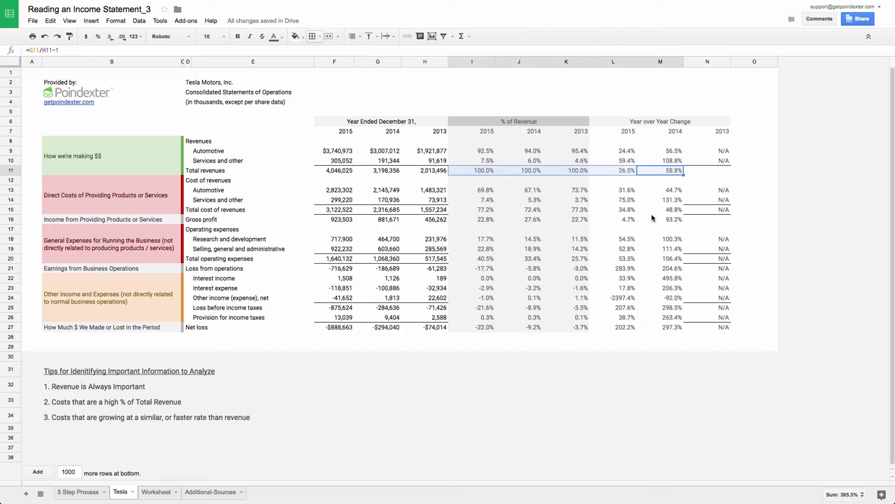
drag(682, 210, 448, 210)
drag(650, 219, 439, 221)
drag(664, 261, 473, 269)
drag(674, 311, 470, 312)
drag(676, 327, 456, 327)
click(318, 38)
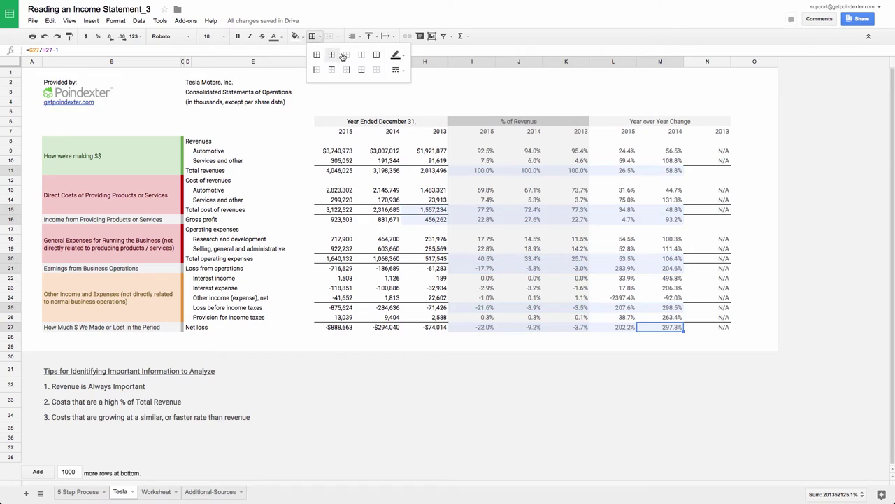
click(332, 70)
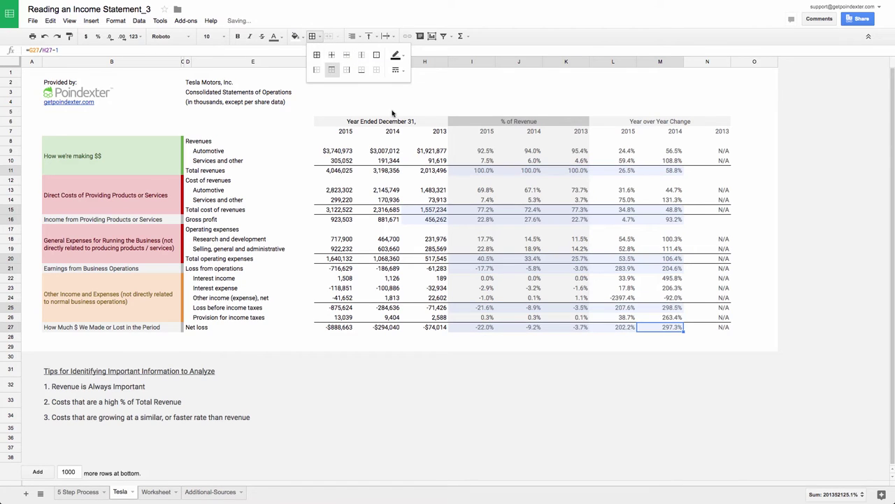
click(556, 85)
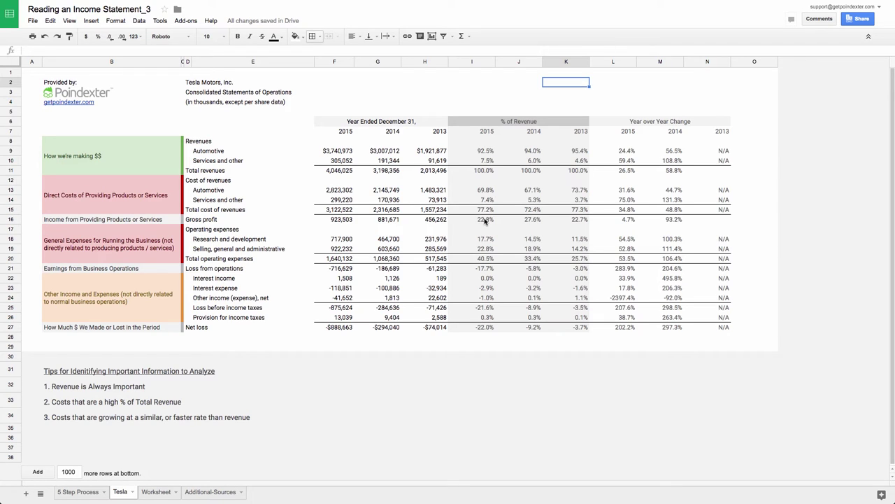
drag(482, 209, 576, 212)
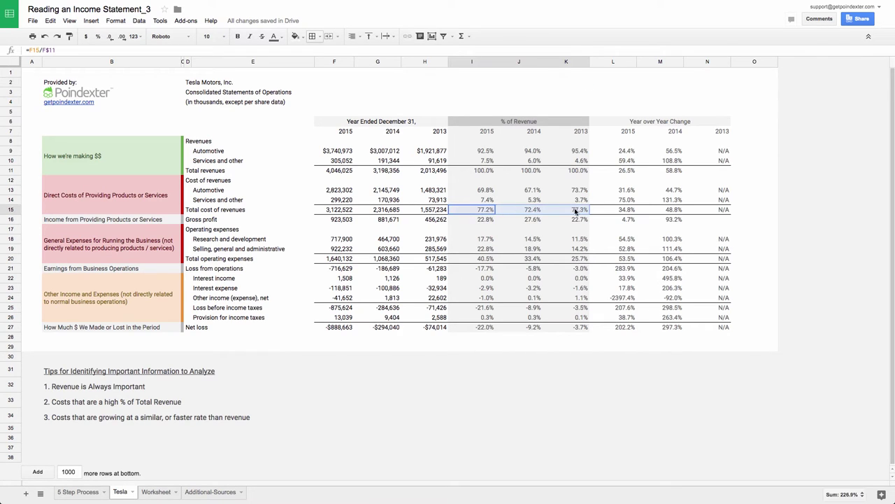
drag(462, 259, 575, 262)
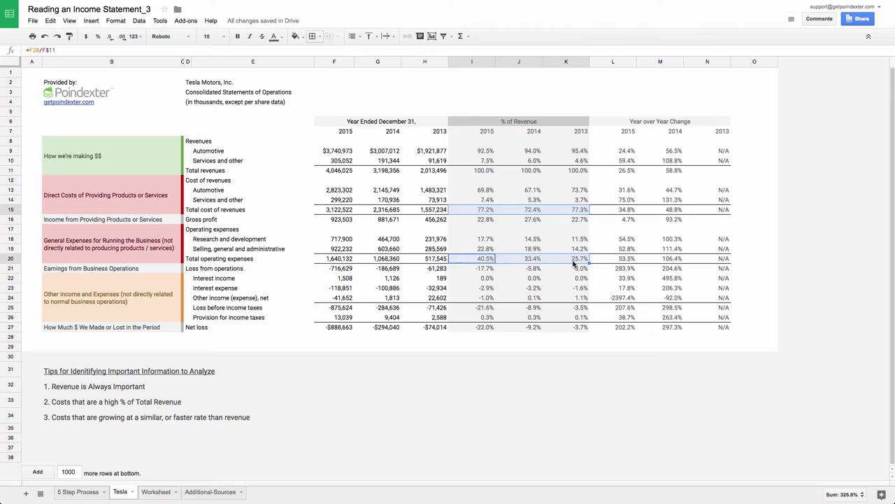
click(775, 269)
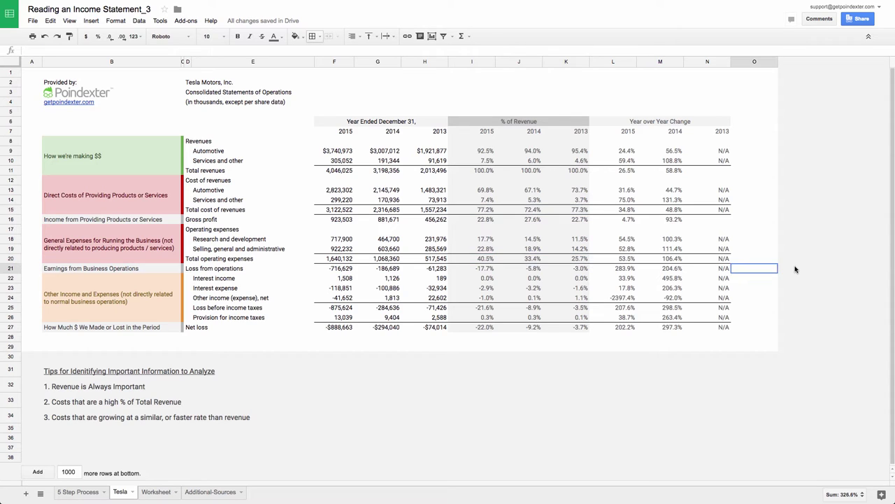
click(489, 211)
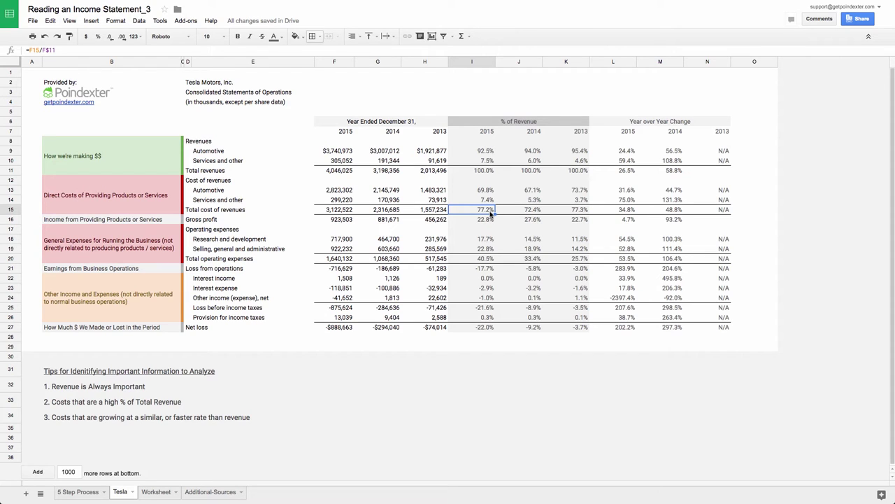
click(486, 259)
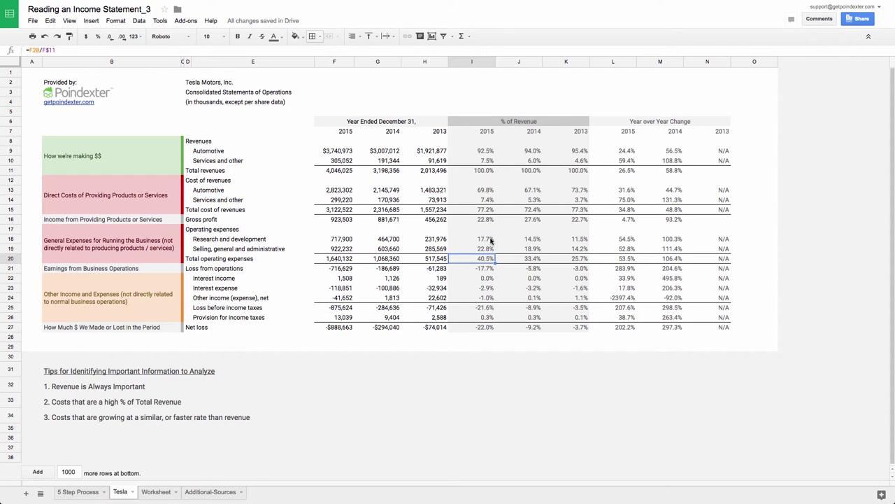
click(489, 241)
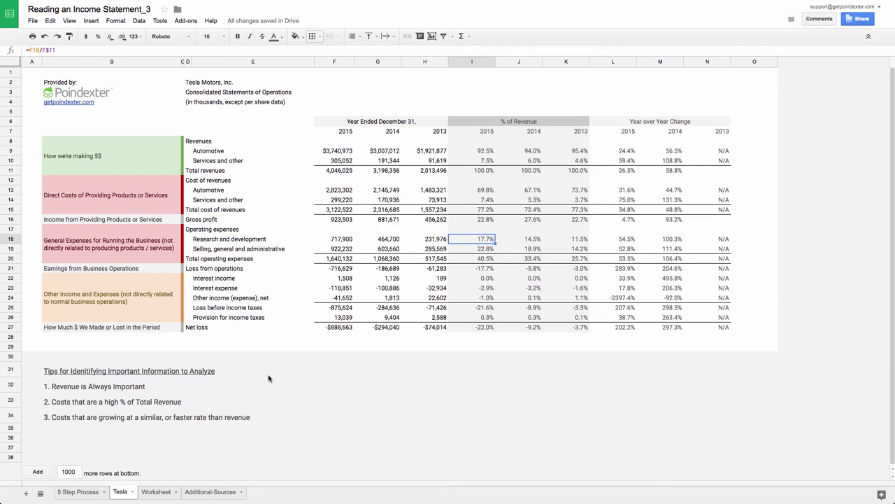
click(71, 385)
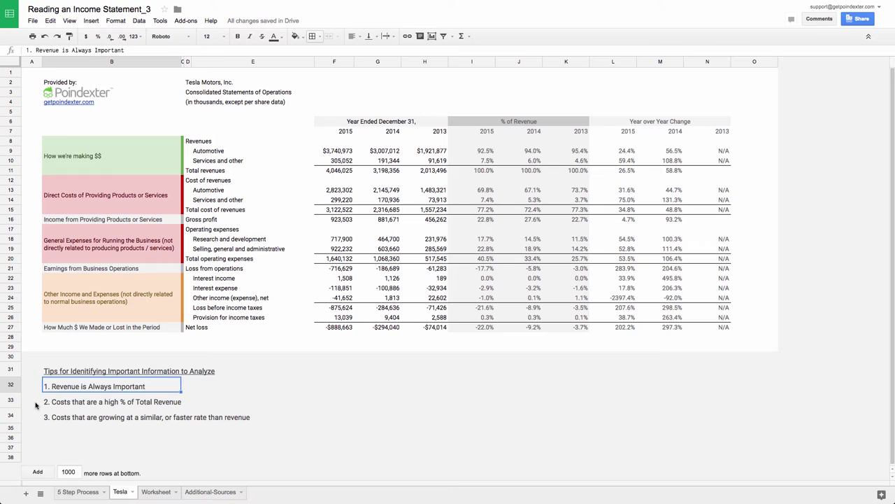
key(Left)
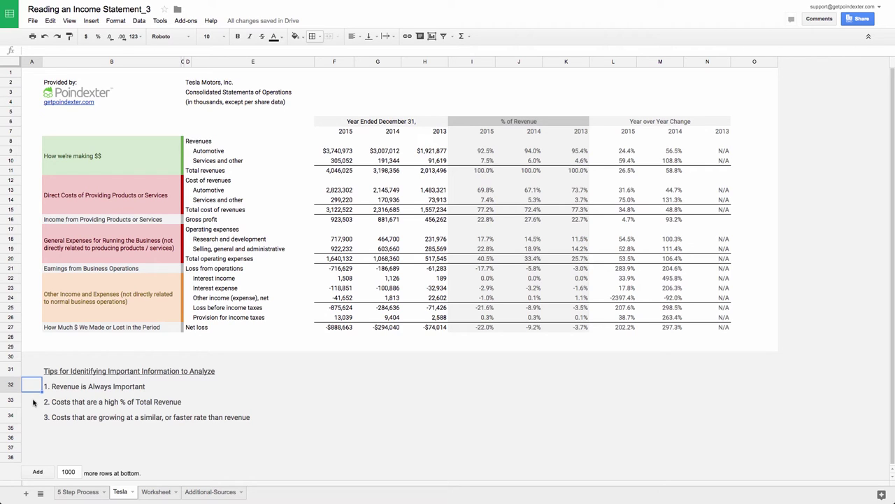
click(33, 402)
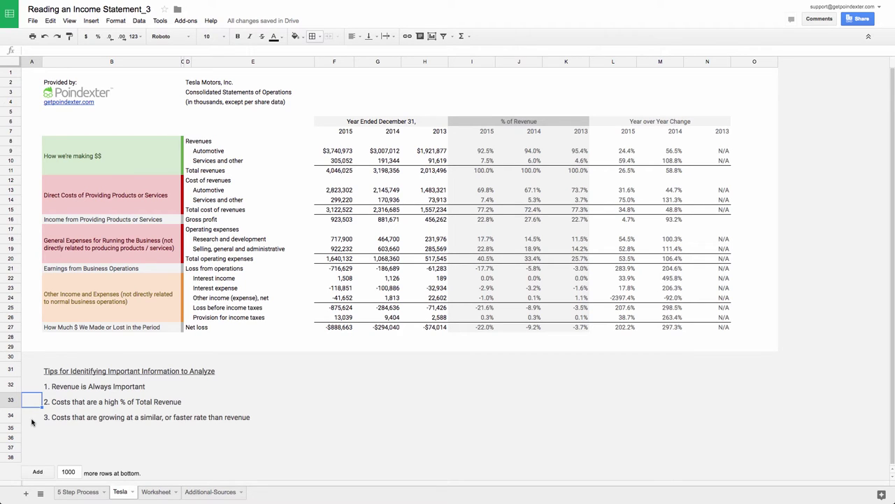
click(35, 417)
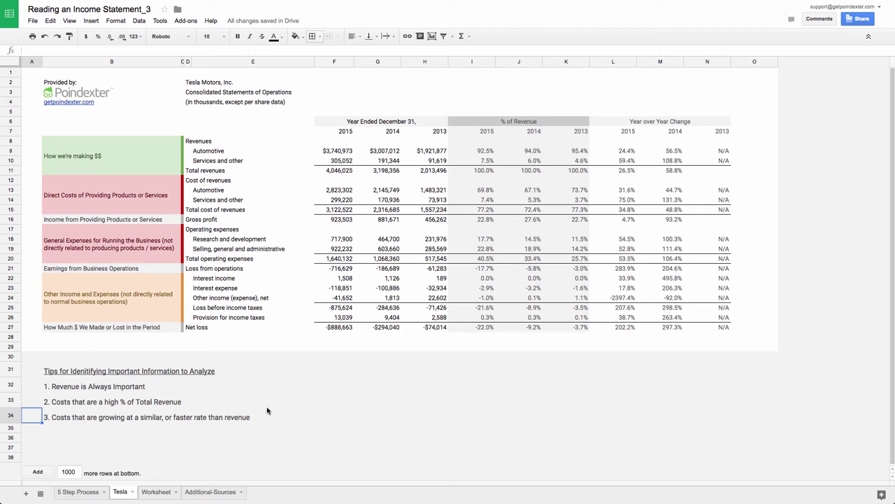
- Compare 2014 and 2015 Automotive revenue versus cost growth, then go to the Worksheet sheet
click(678, 151)
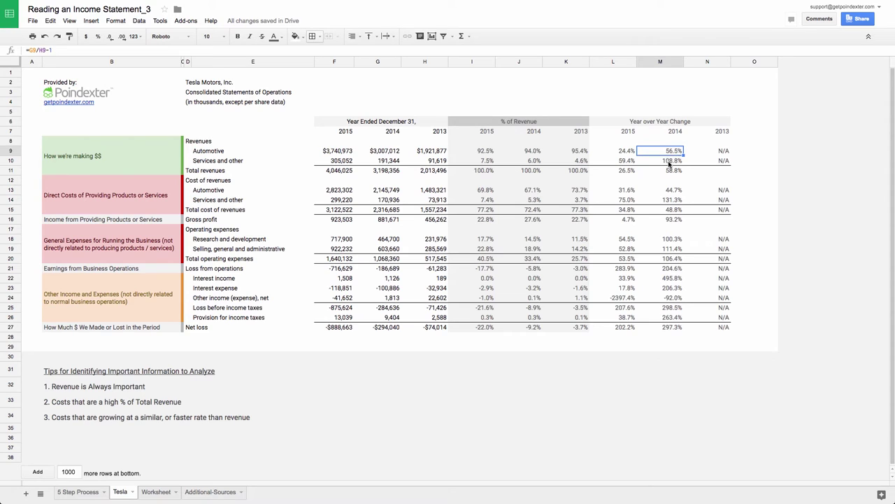
click(671, 191)
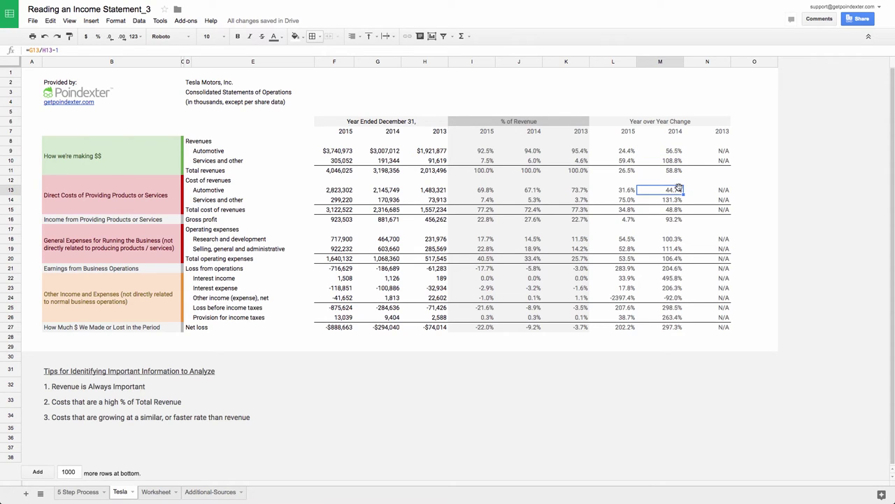
ctrl+click(677, 152)
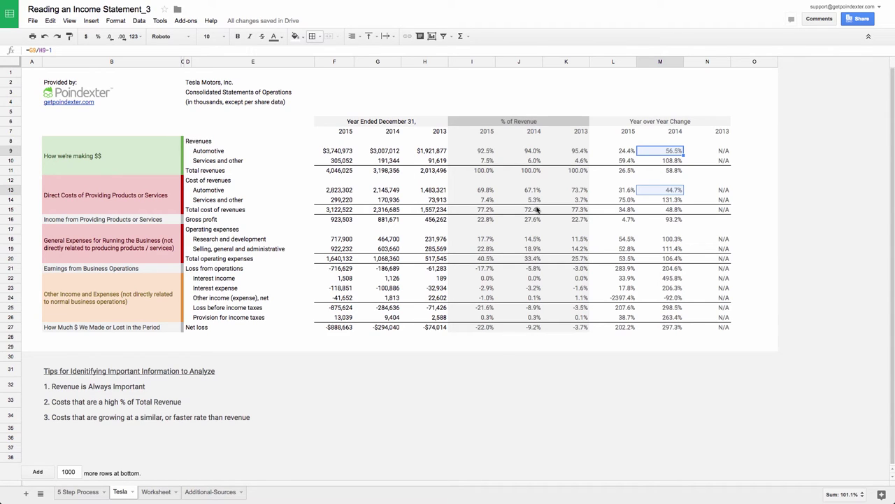
click(627, 153)
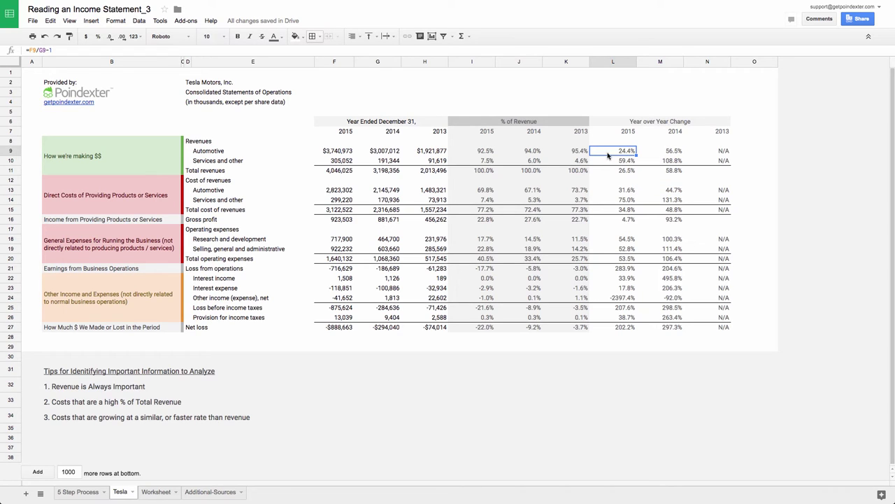
click(630, 191)
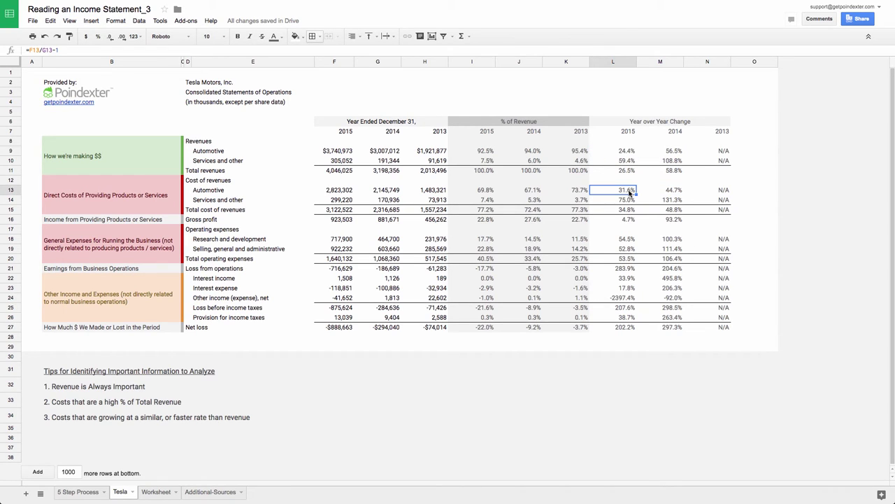
super+click(624, 150)
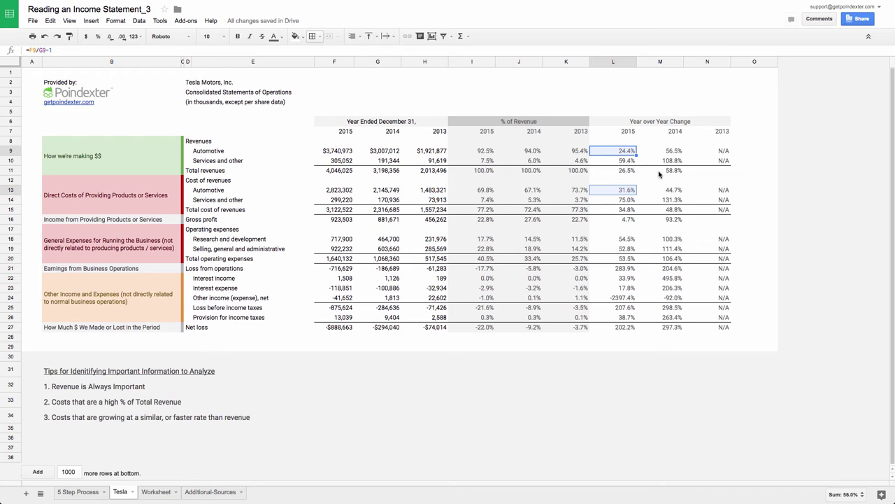
click(659, 172)
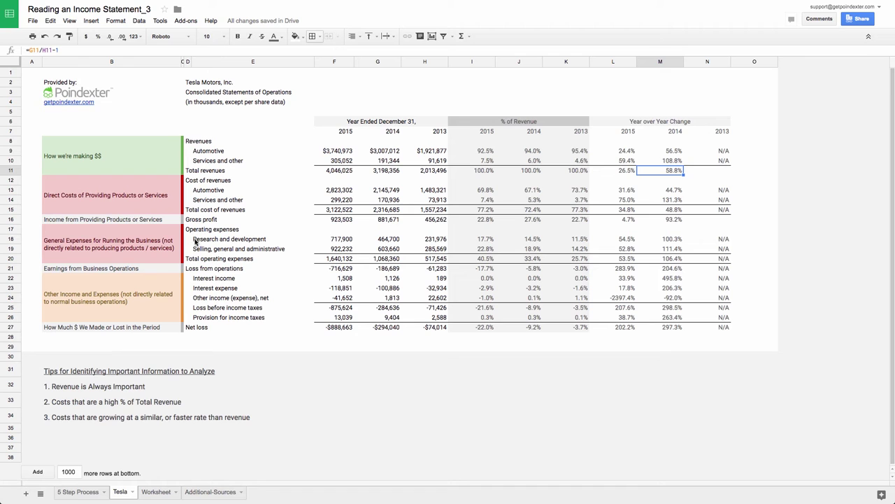
click(156, 491)
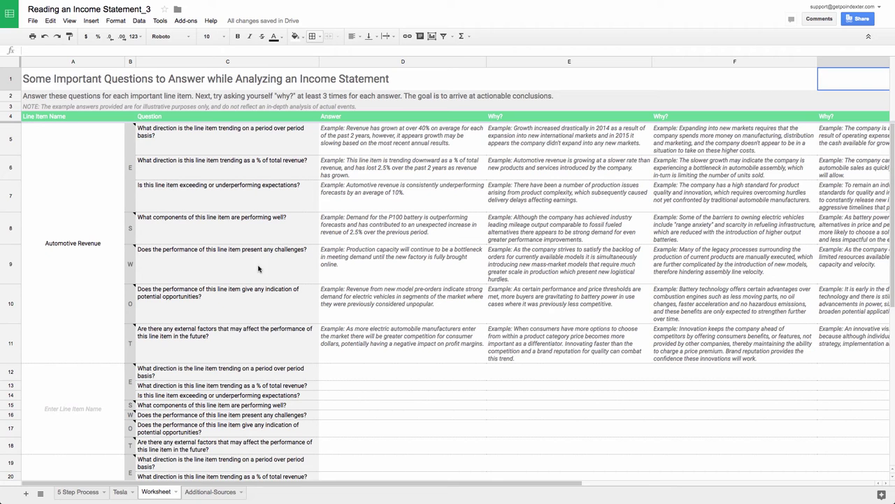
click(107, 271)
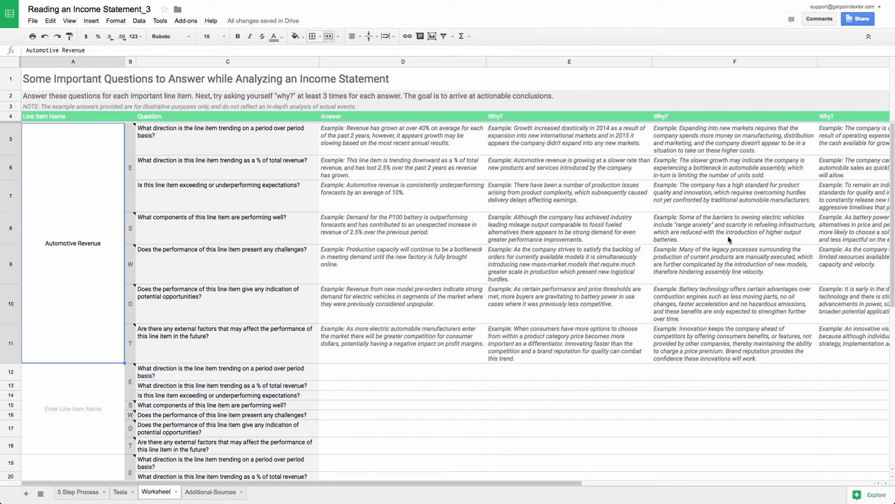
drag(284, 148, 296, 352)
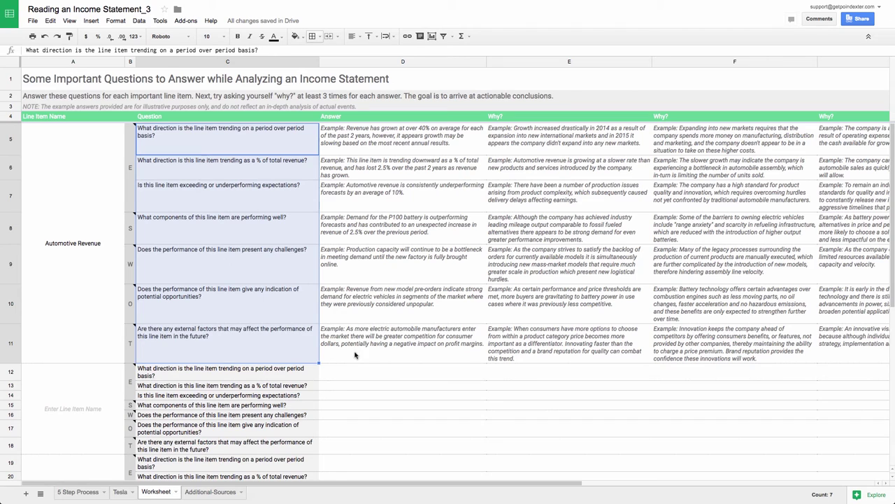
click(442, 372)
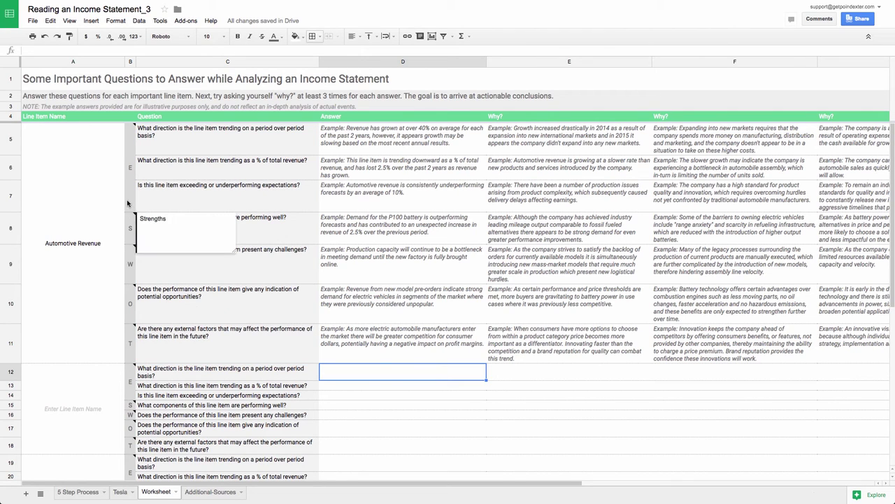
mouse_move(128, 198)
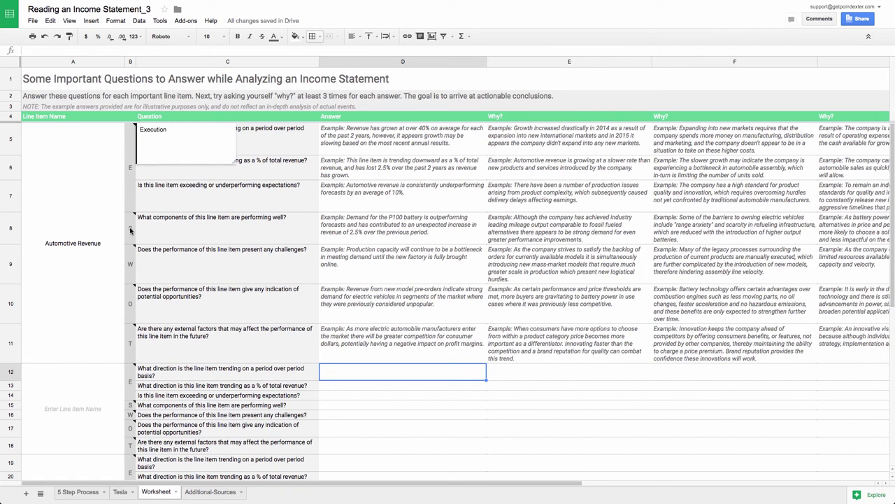
mouse_move(130, 230)
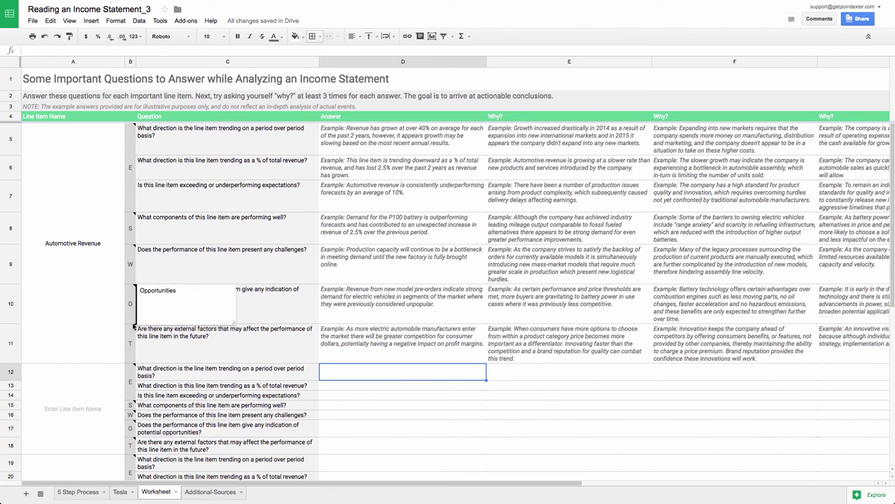
mouse_move(132, 343)
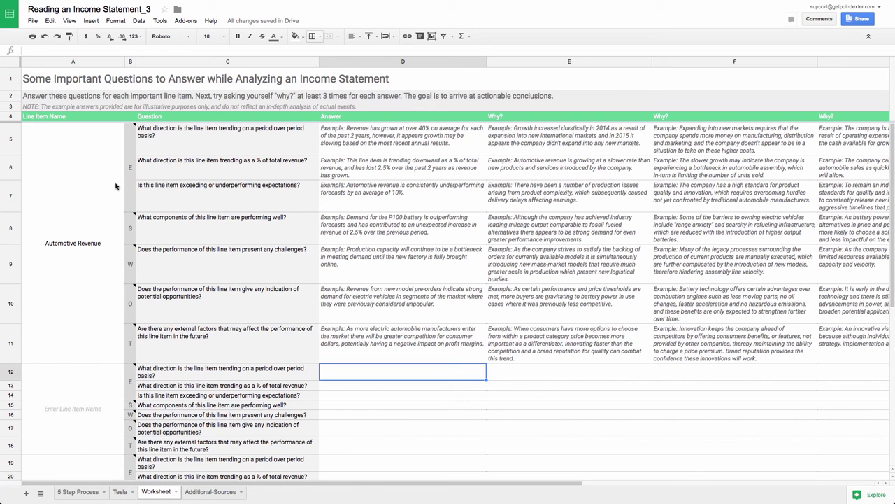
- Select the three Why? column headers and their example answers
mouse_move(131, 253)
click(535, 117)
drag(646, 119, 823, 121)
key(shift+Down)
key(shift+Down)
key(shift+Down)
key(shift+Down)
key(shift+Down)
key(shift+Down)
key(shift+Down)
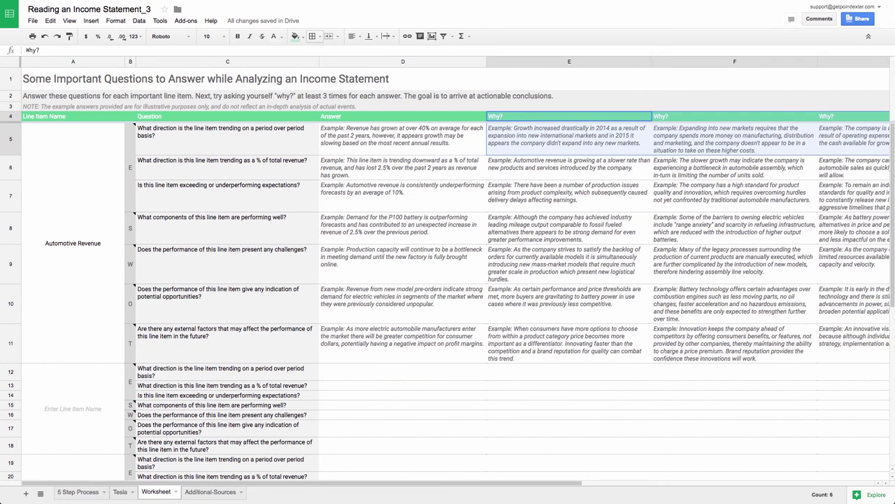
scroll(665, 184, right, 3)
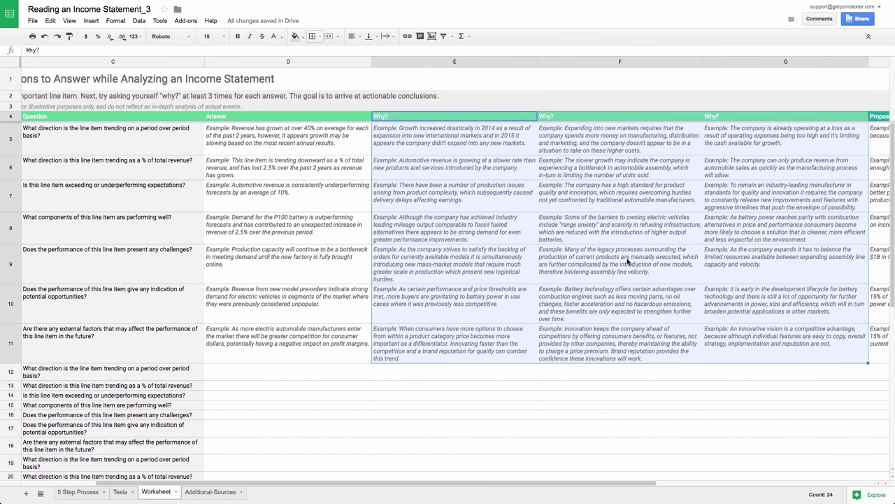
click(583, 387)
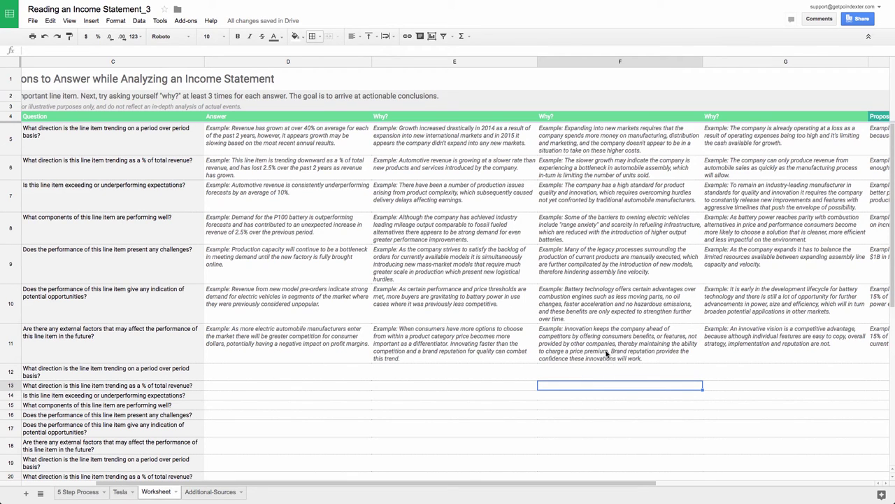
- Select the Proposed Response or Solution and the Measurable Outcome and Due Date examples
scroll(603, 354, right, 2)
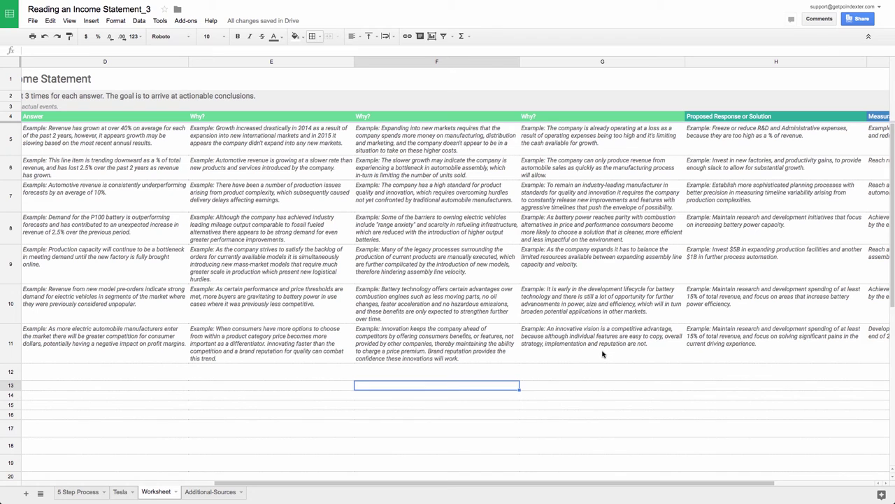
scroll(602, 354, right, 2)
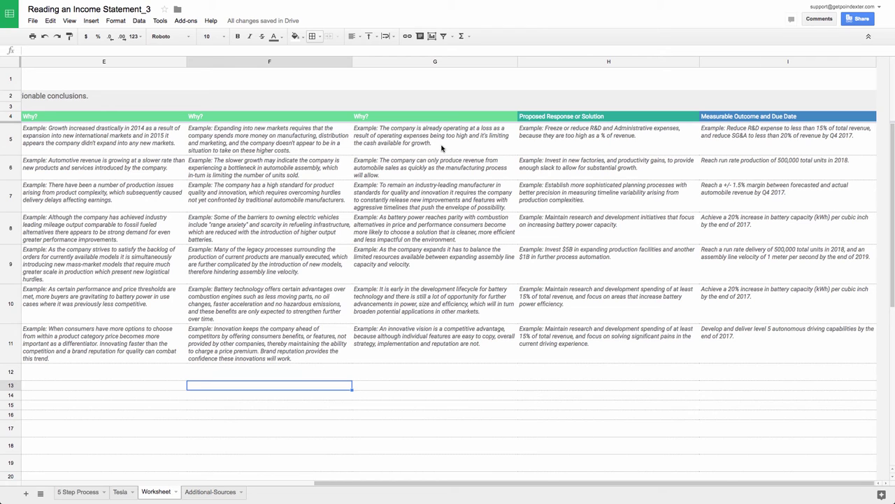
drag(643, 120, 626, 350)
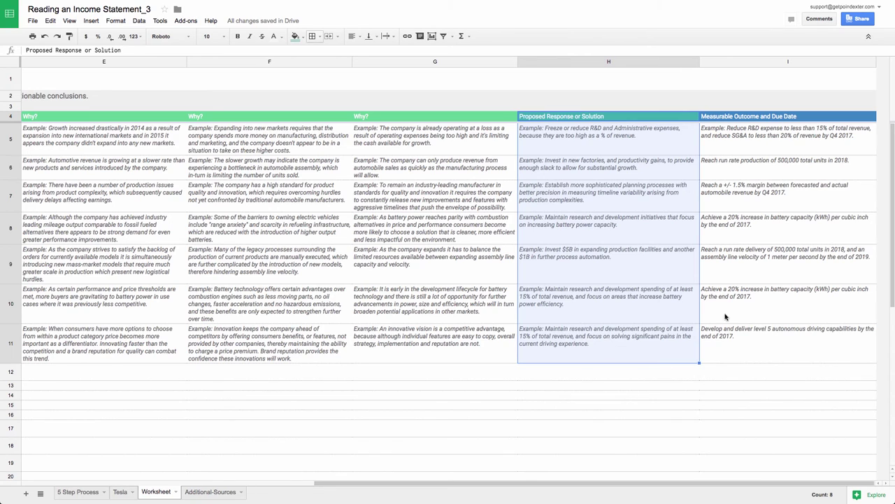
drag(758, 114, 751, 351)
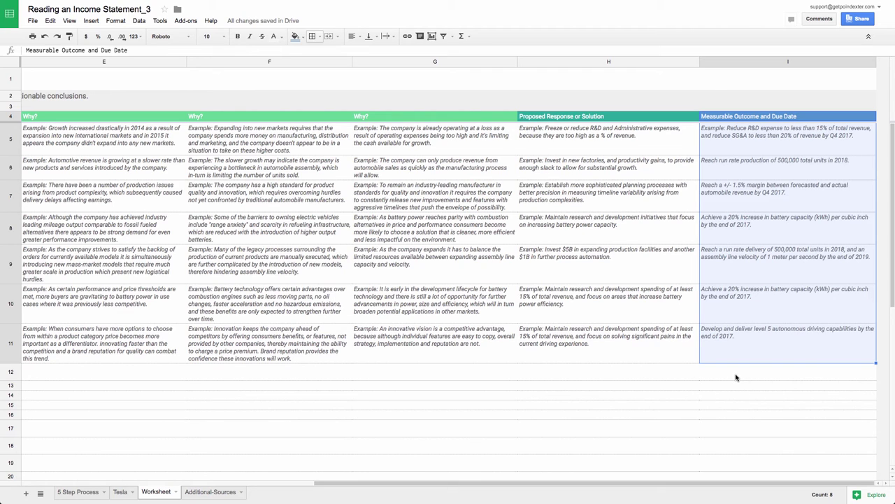
click(736, 377)
key(Home)
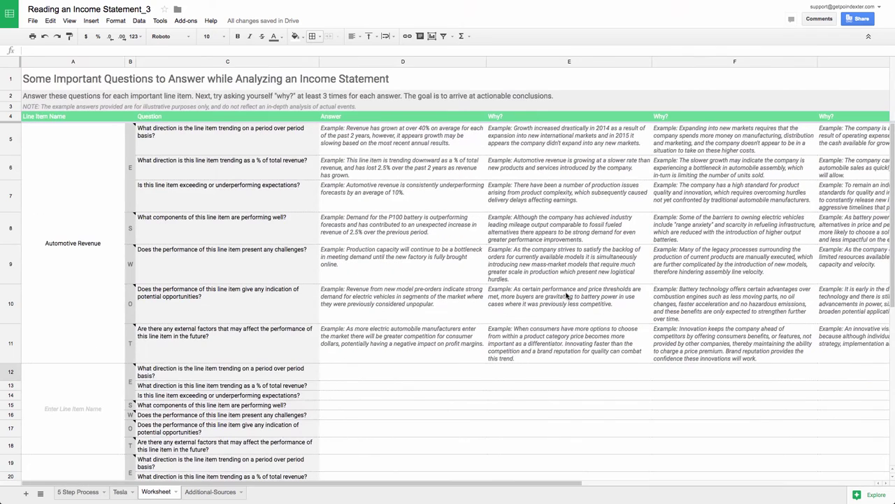
click(259, 133)
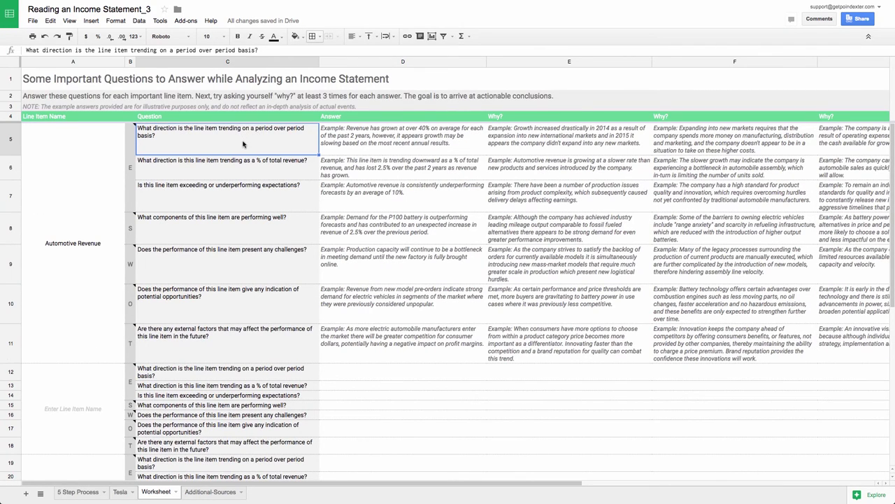
click(120, 492)
drag(677, 154, 630, 153)
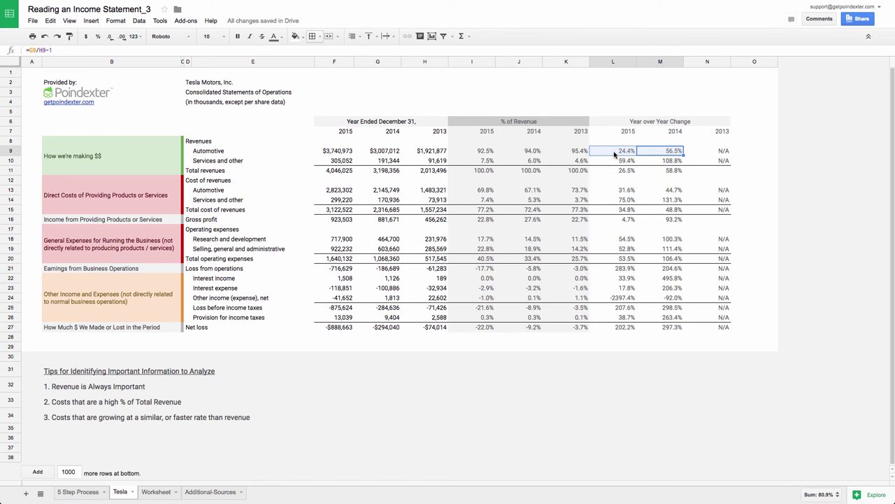
click(615, 154)
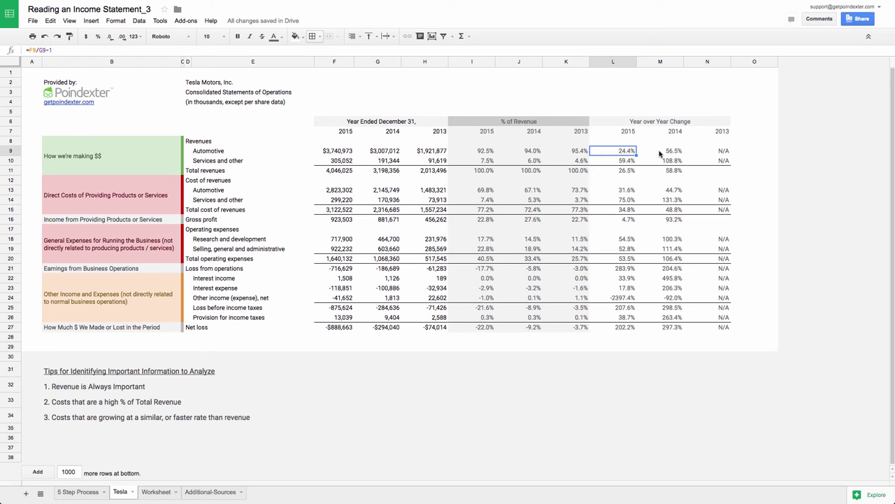
click(148, 493)
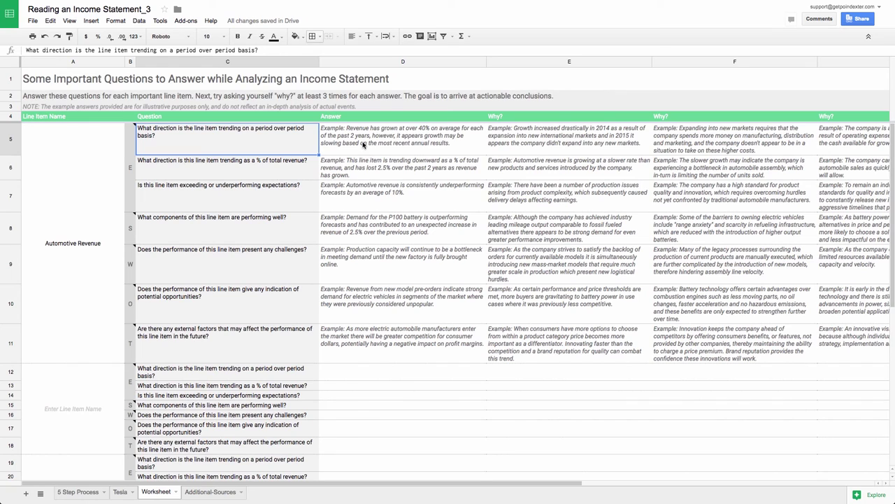
- Select the D5 example answer and the three Why? examples in E5, F5 and G5
click(412, 152)
click(522, 151)
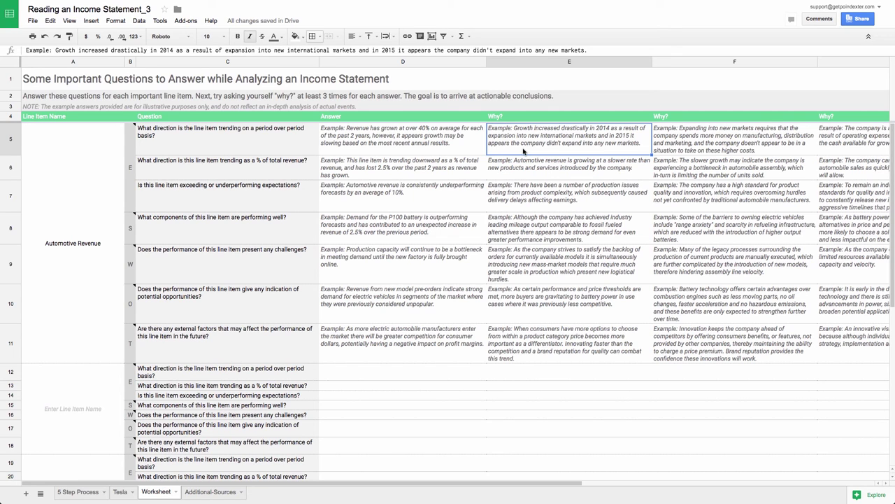
click(718, 150)
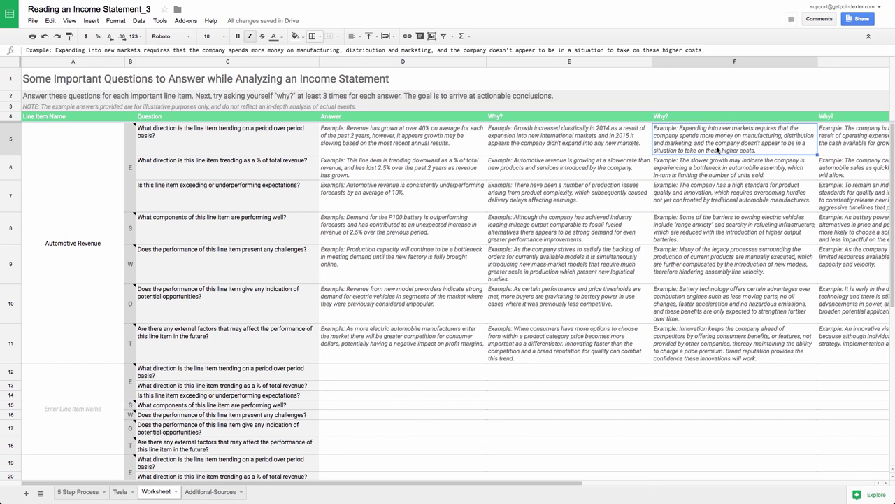
scroll(718, 149, right, 5)
scroll(718, 150, right, 5)
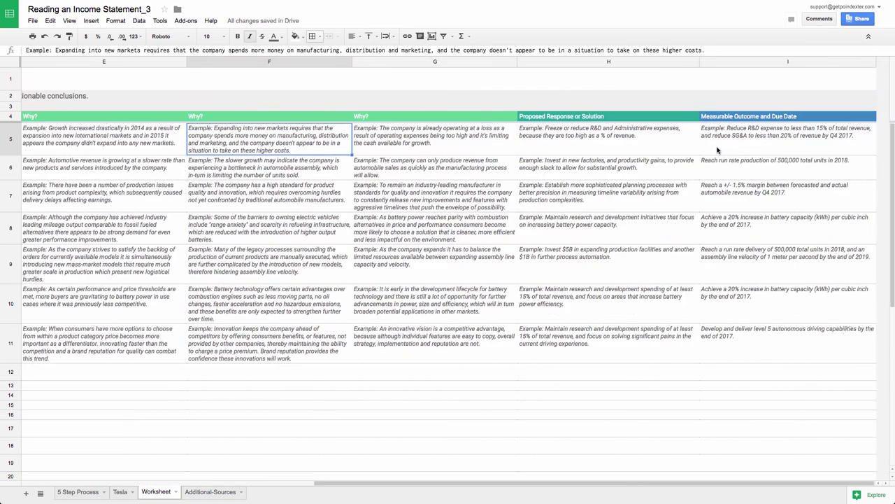
click(496, 150)
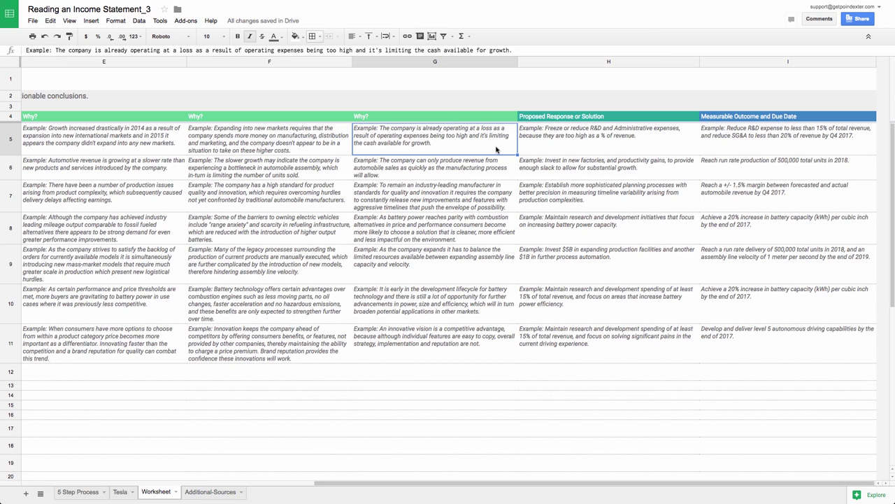
click(570, 147)
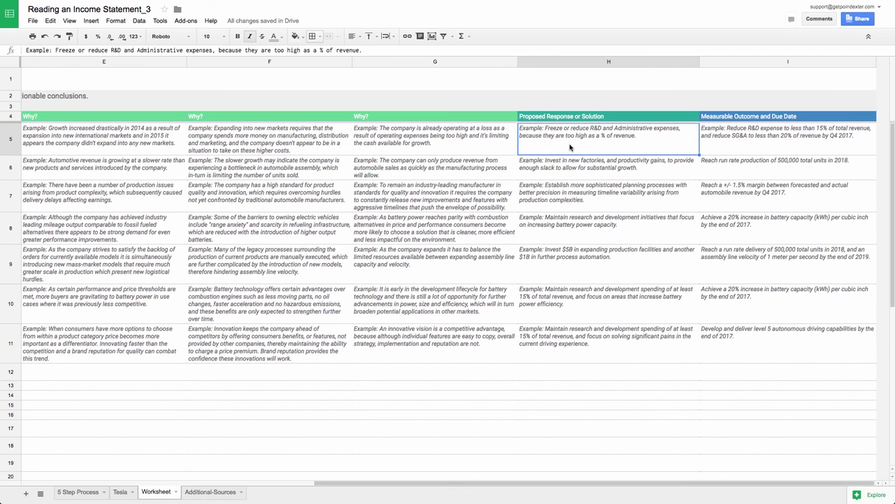
click(757, 147)
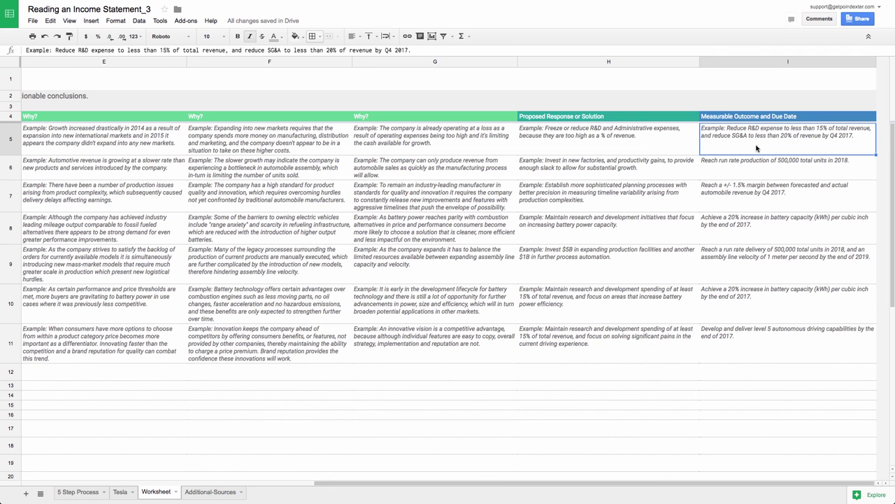
- Review the solution and outcome examples in H5:I11, including the H10 and H11 solutions
drag(585, 144, 756, 148)
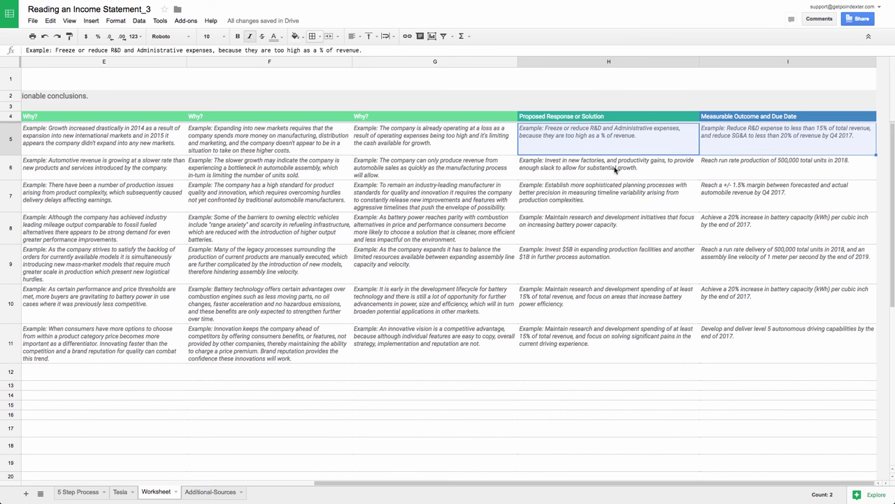
drag(616, 170, 761, 337)
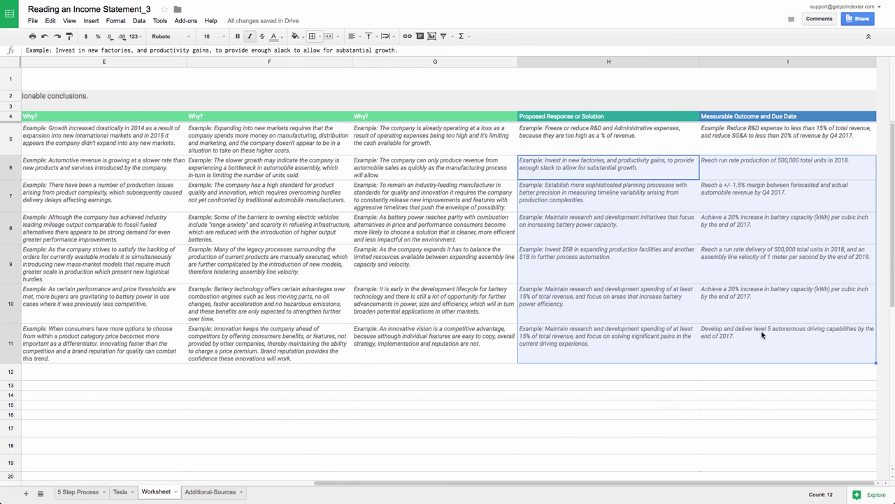
click(740, 142)
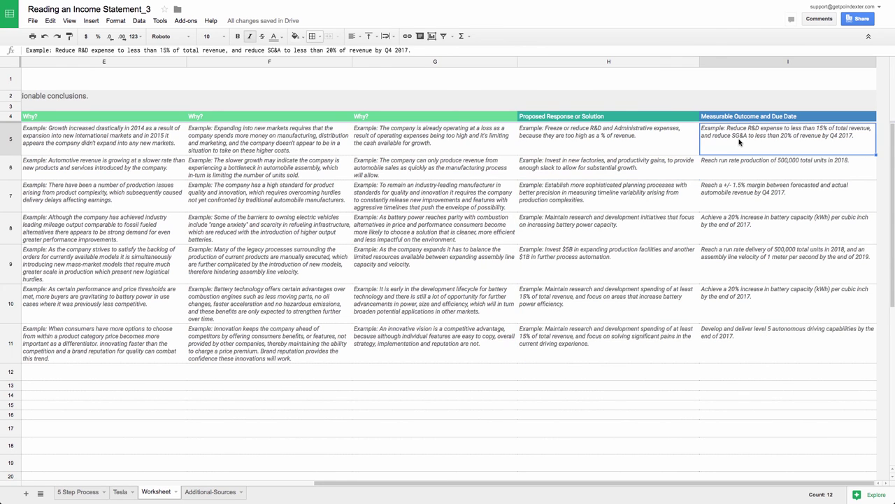
drag(623, 140, 654, 141)
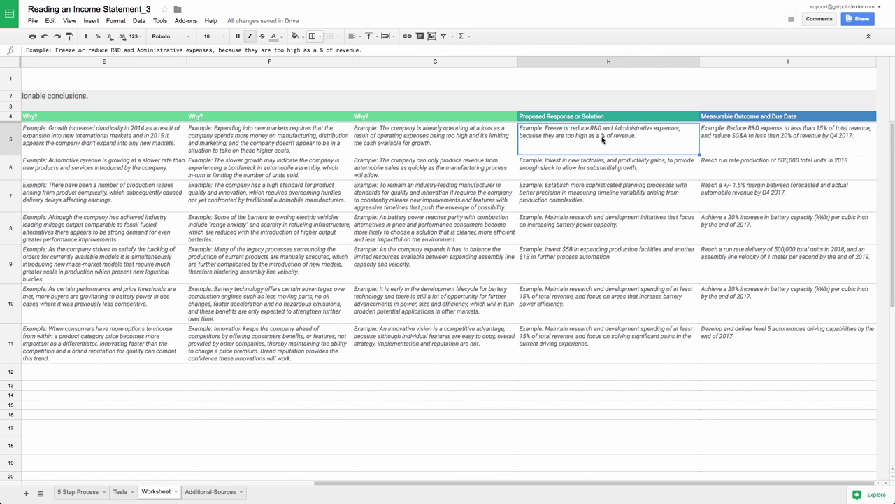
click(616, 298)
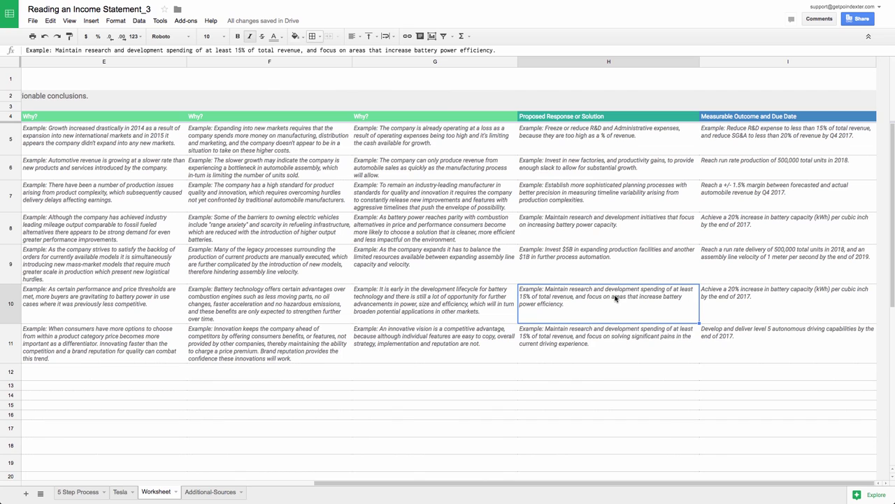
click(617, 335)
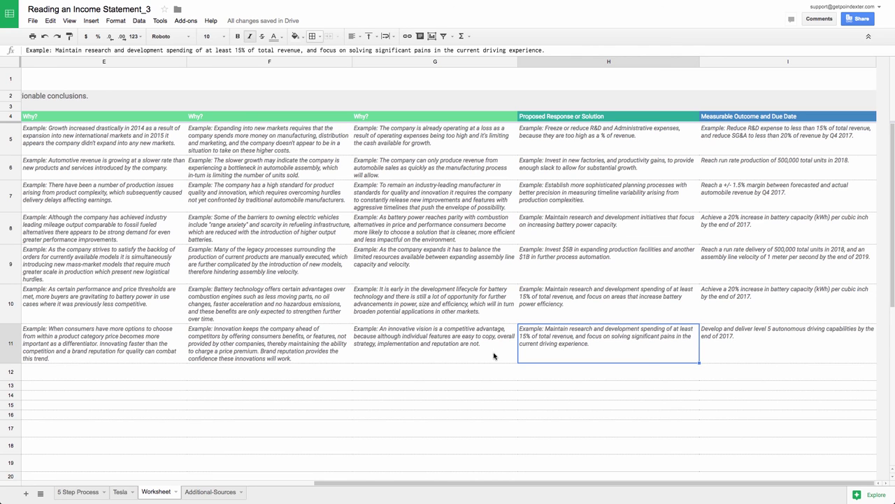
click(63, 494)
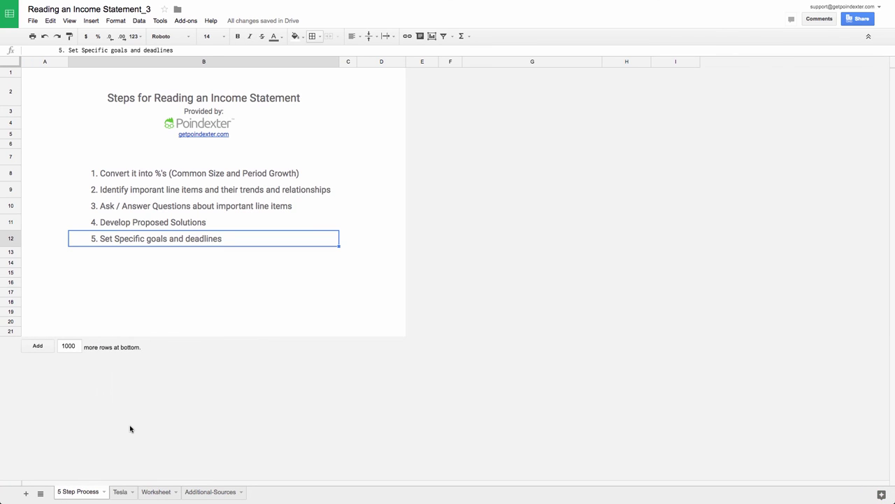
click(256, 116)
click(261, 126)
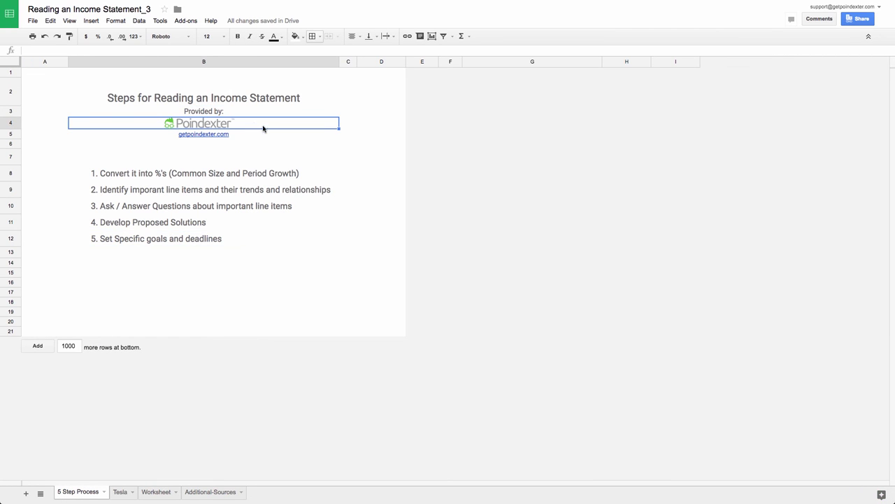
click(340, 174)
click(301, 146)
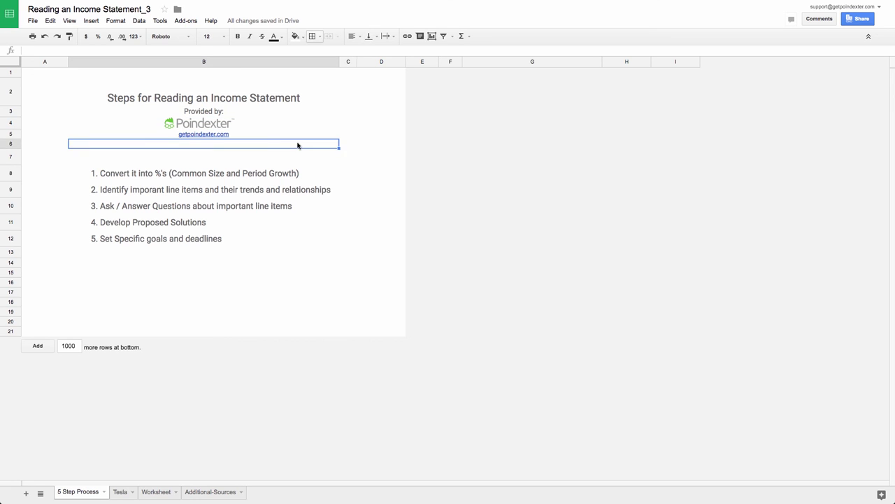
click(298, 138)
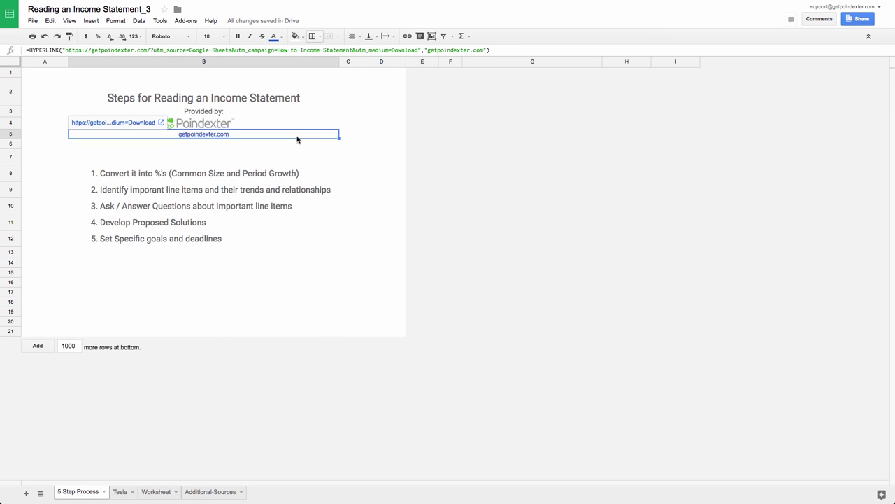
click(331, 151)
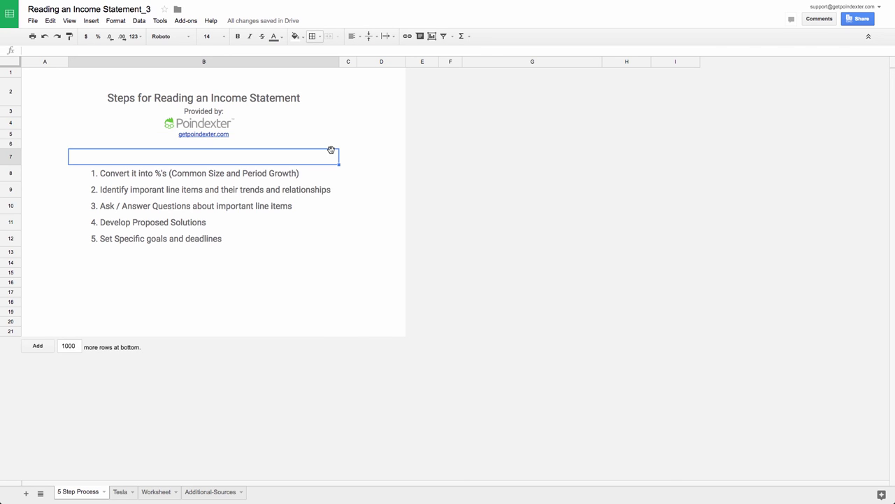